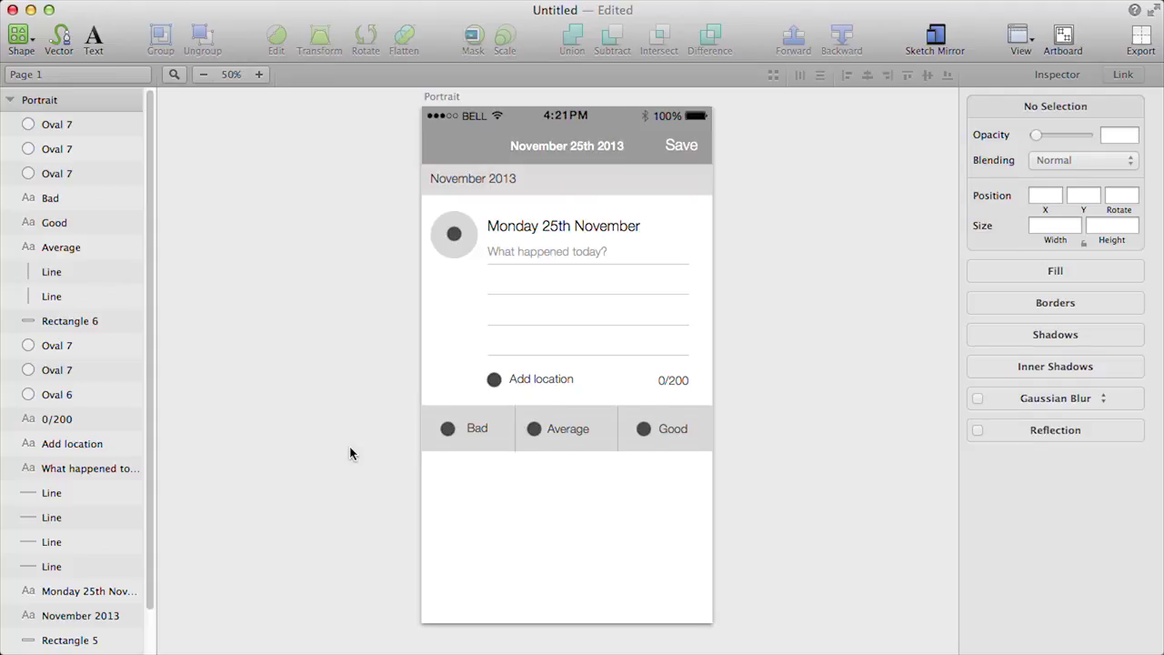
- Copy the Monday 25th November heading to just below the mood bar
left_click(555, 231)
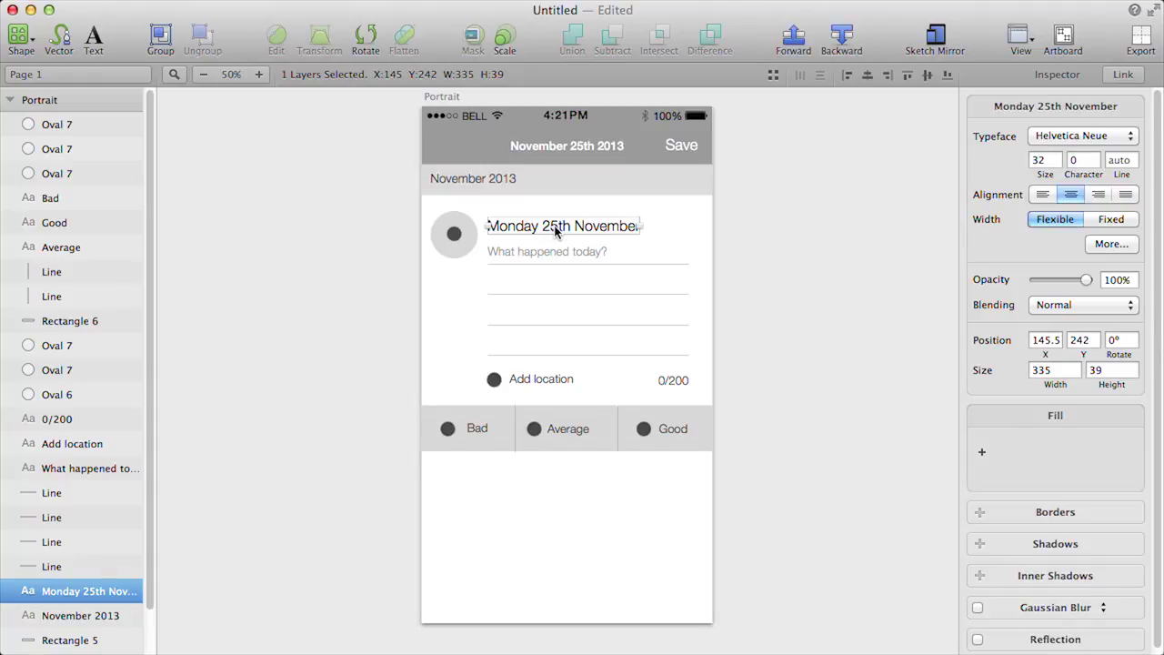
key("super+d")
left_click_drag(557, 232, 542, 491)
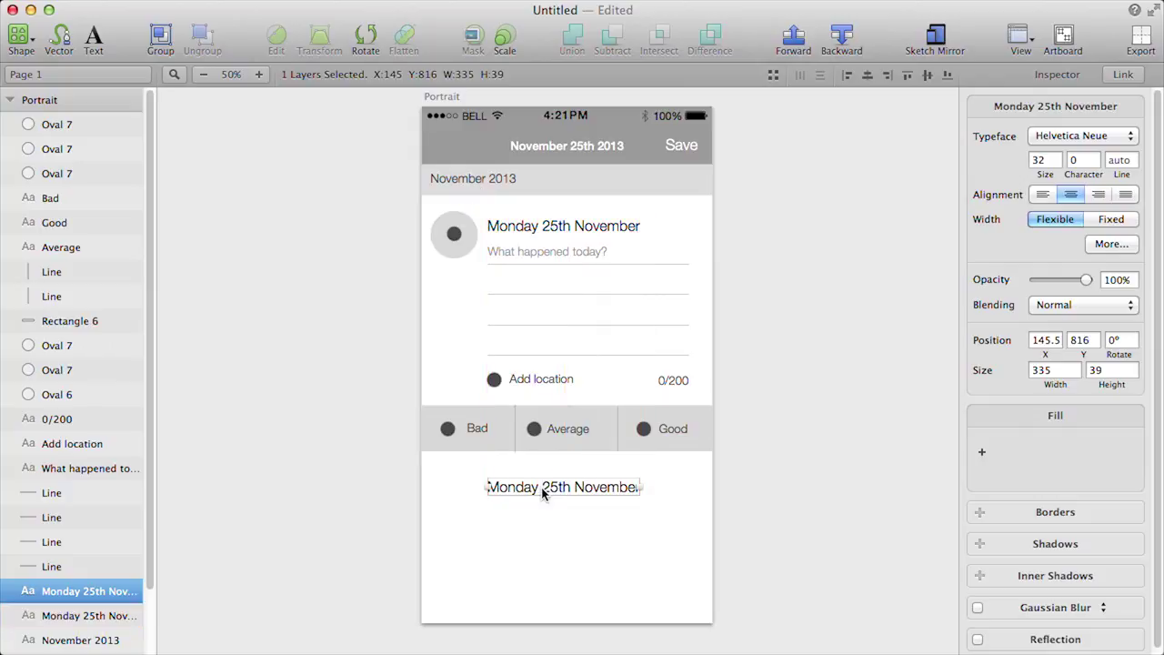
- Retype the copy as 'Sunday 24th November' and shift it left into alignment
double_click(542, 489)
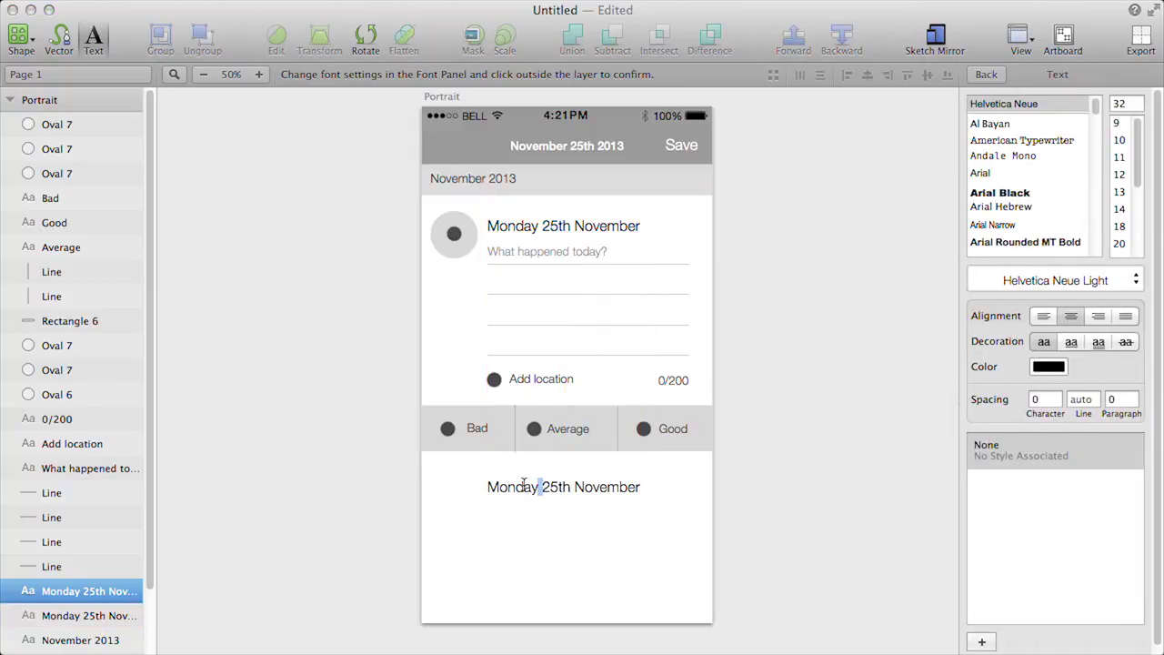
key("super+a")
type("Sunday ")
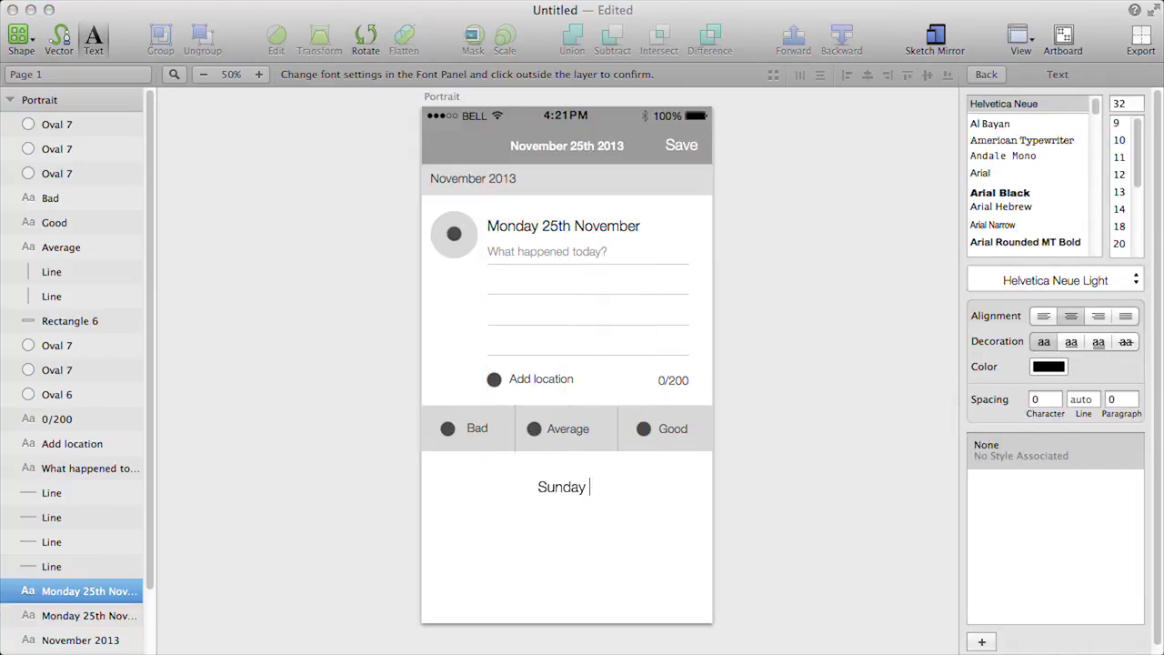
type("24th November")
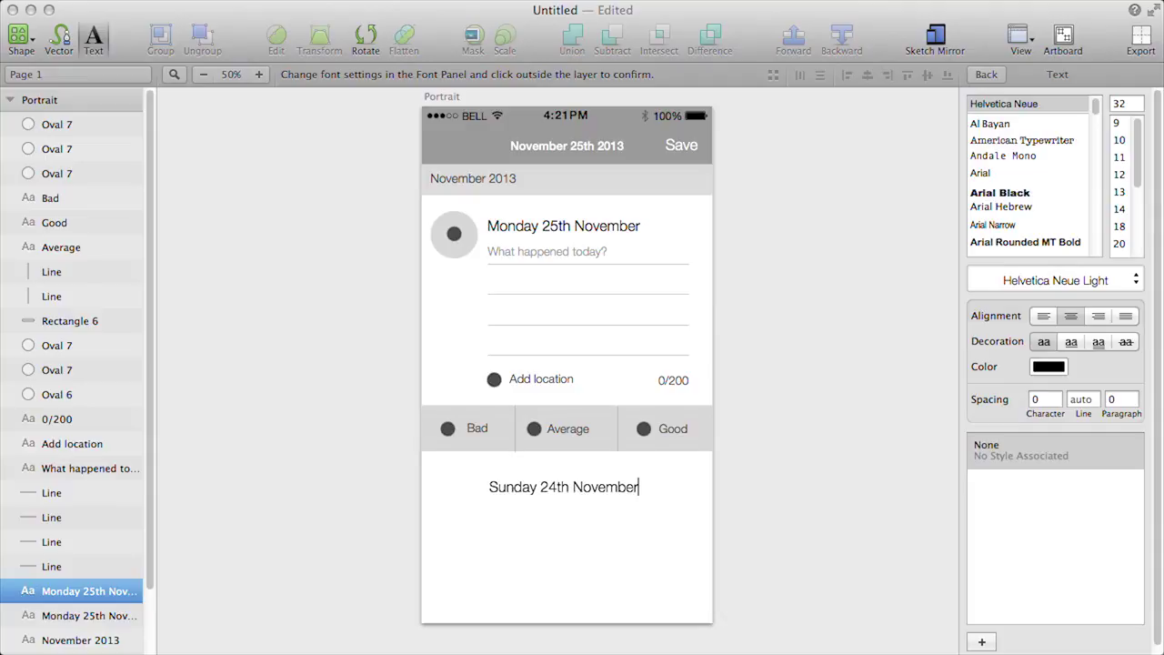
left_click(612, 520)
left_click(572, 488)
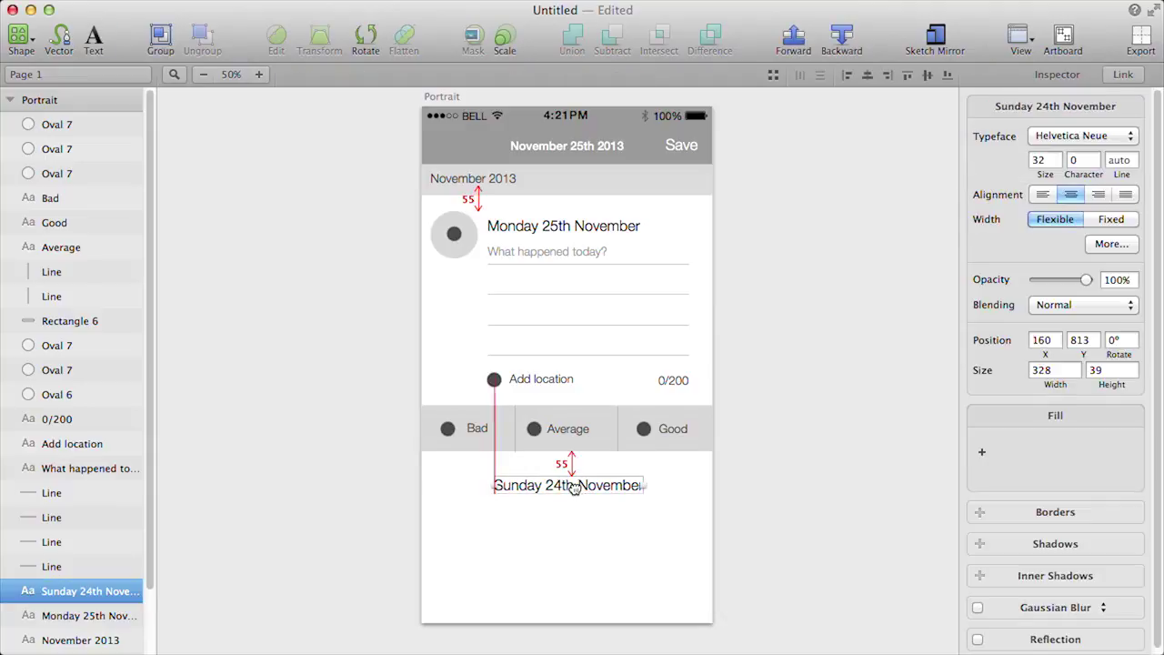
left_click_drag(577, 488, 575, 487)
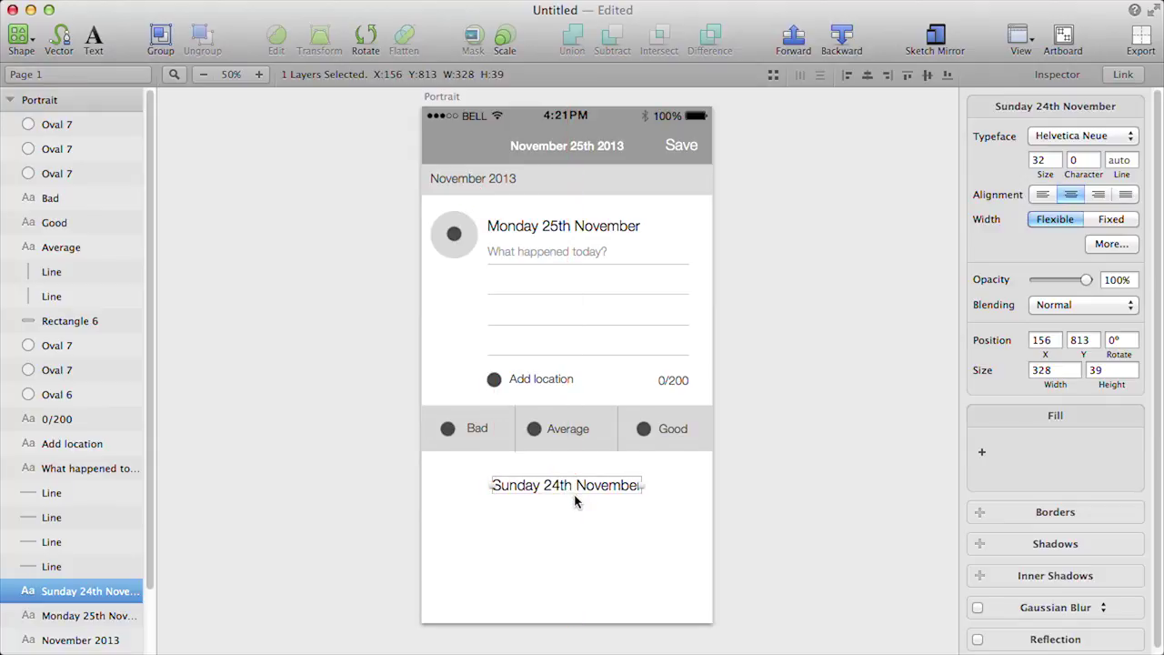
- Copy the 'What happened today?' placeholder under the Sunday heading and paste the diary paragraph into it
left_click(557, 257)
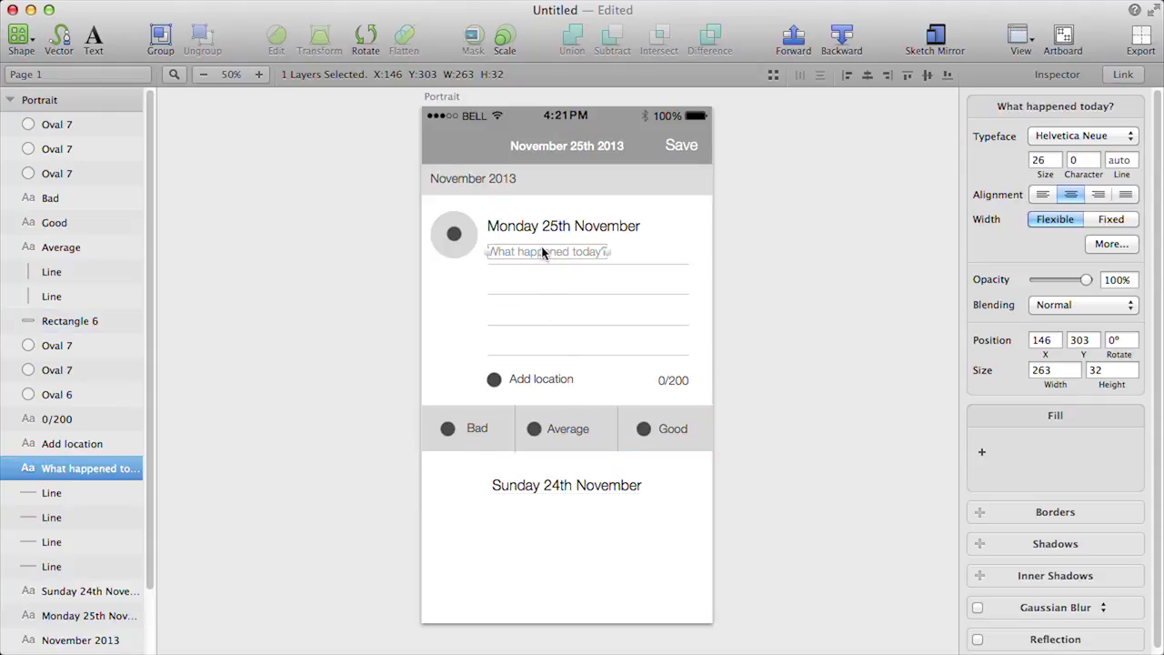
left_click_drag(550, 258, 545, 514, "alt")
double_click(545, 514)
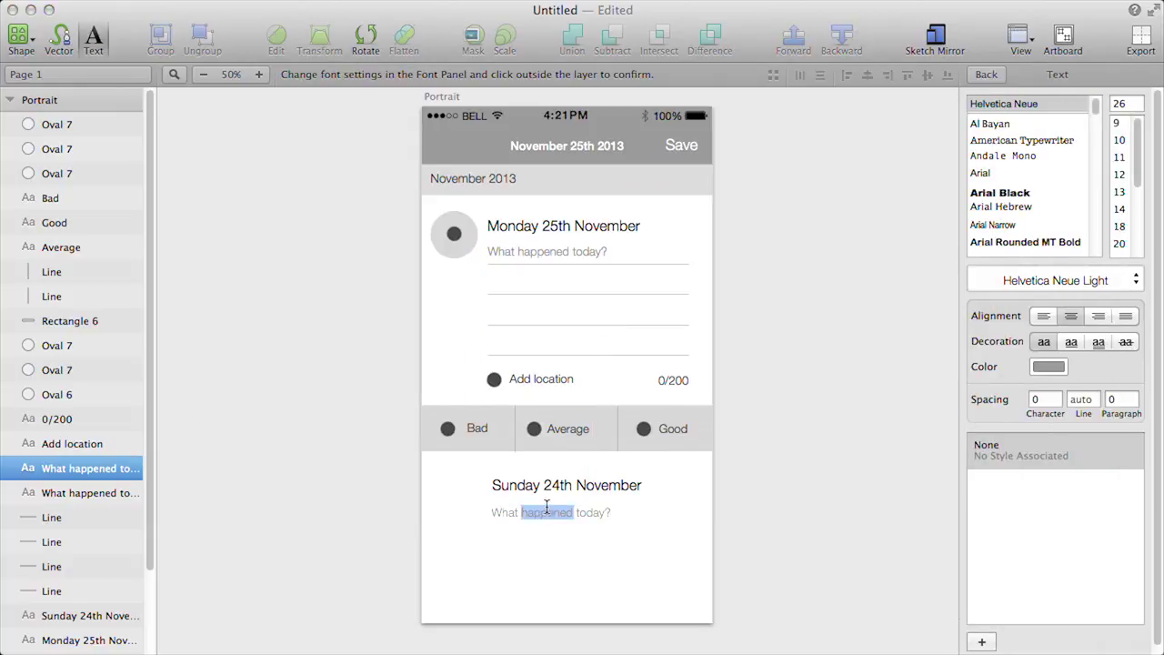
key("super+a")
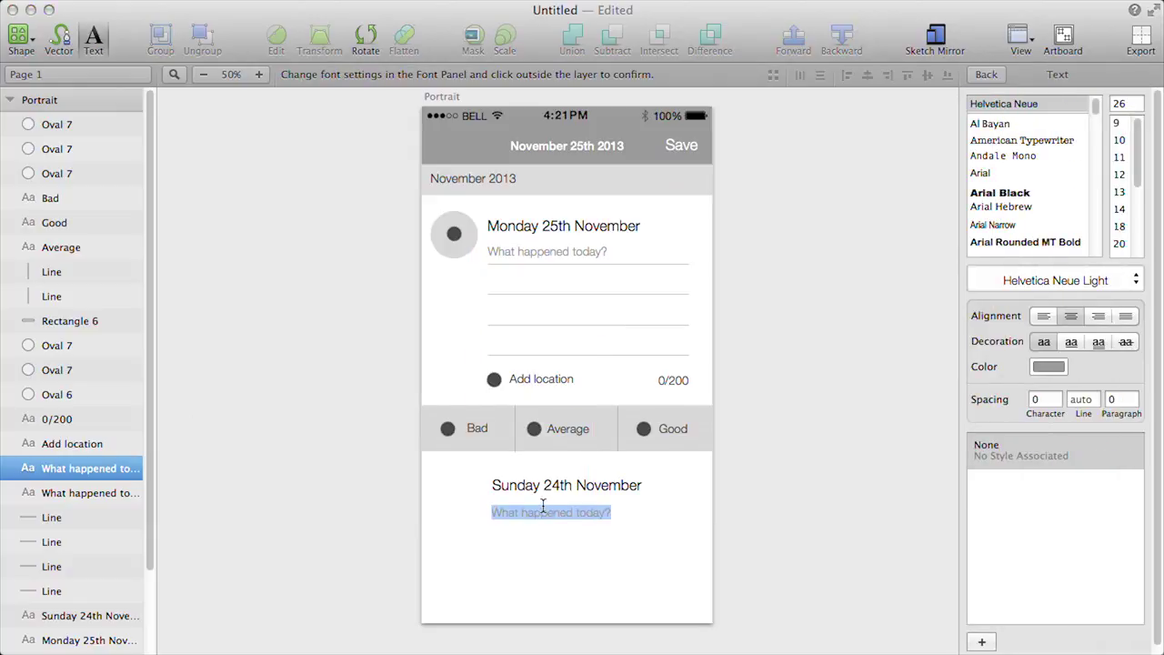
type("Went to Whole Foods today after work, managed to find a giant pumpkin pie for Thanksgiving. Spoke to Mom and invited her over for the holidays. She appreciated the call and said she would buy the turkey for everyone.")
key("Escape")
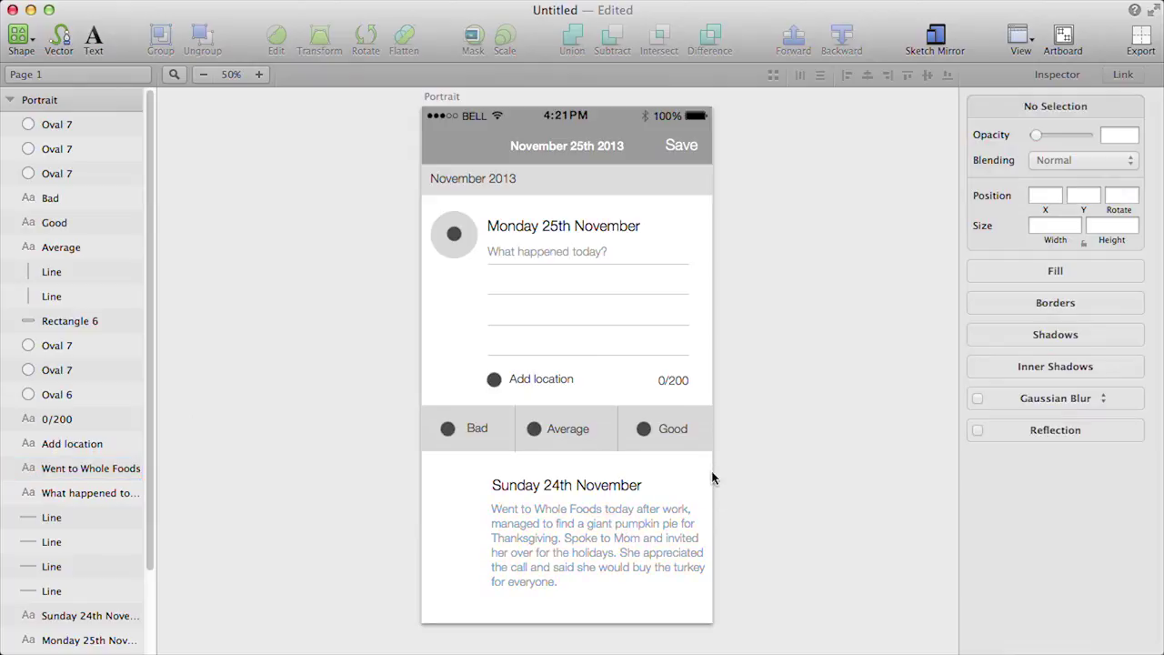
- Narrow the 'Went to Whole Foods' paragraph box to 455 wide so it rewraps
left_click(685, 559)
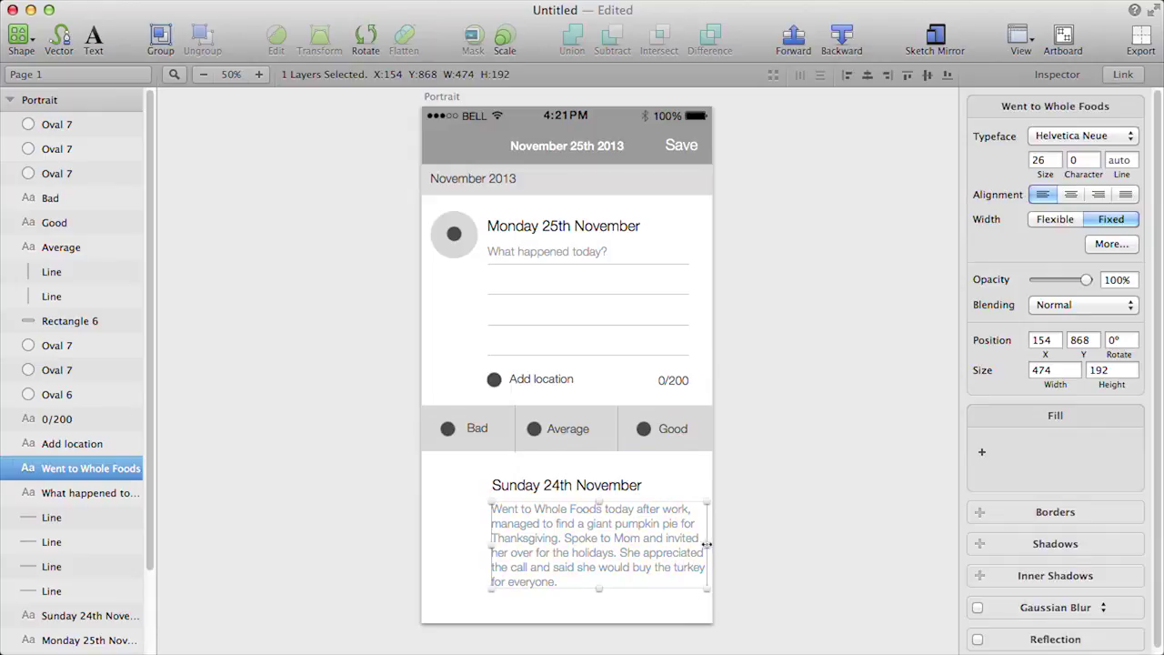
left_click_drag(707, 545, 695, 546)
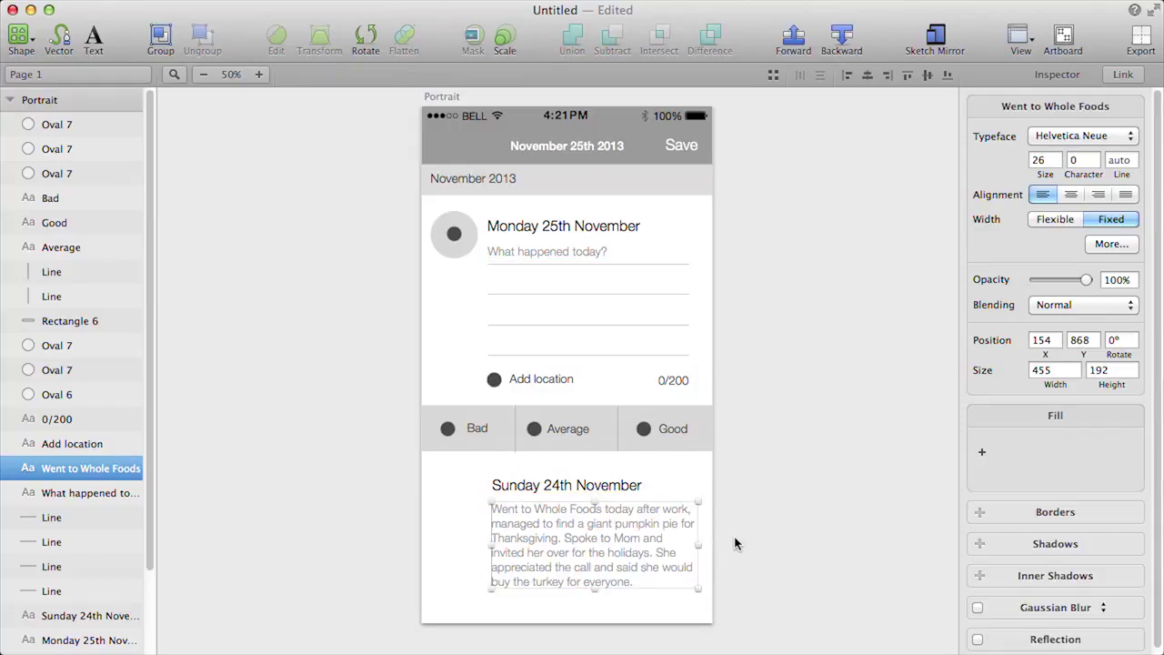
left_click(787, 541)
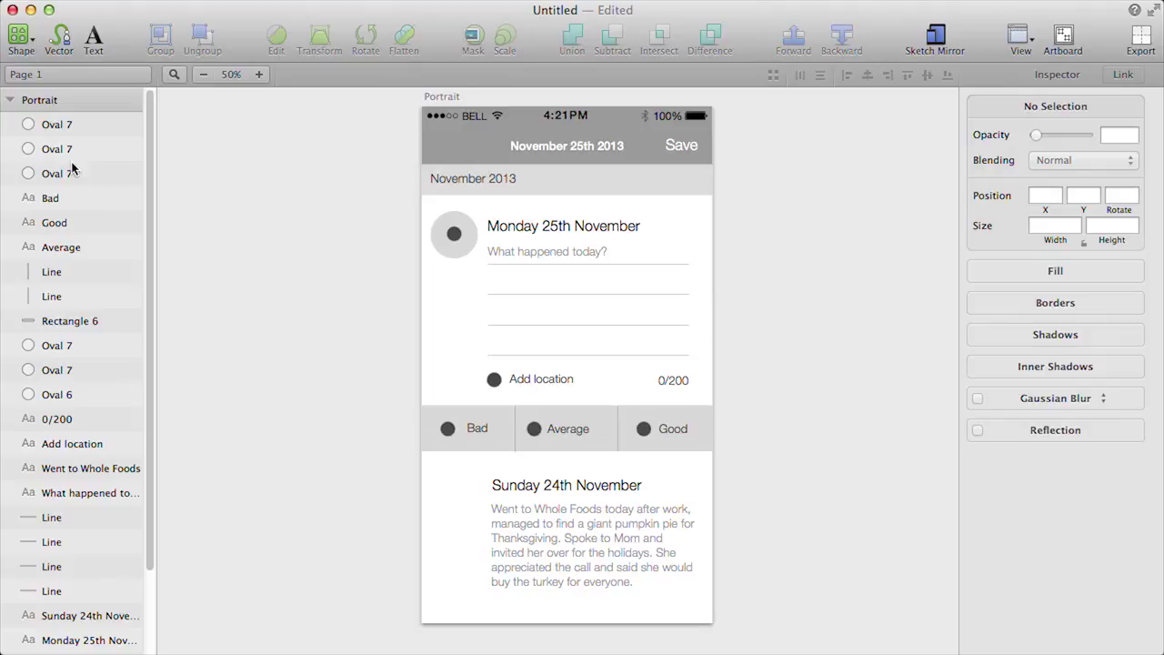
- Draw a 98-pixel borderless grey circle left of the Sunday 24th November entry
left_click(19, 38)
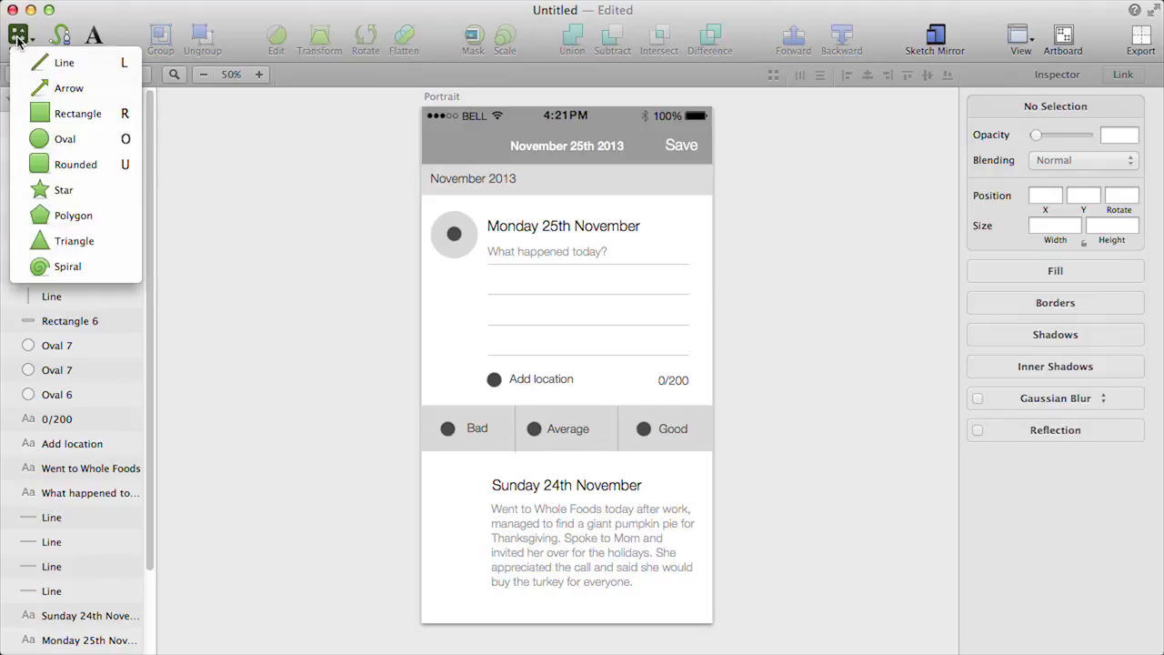
left_click(63, 139)
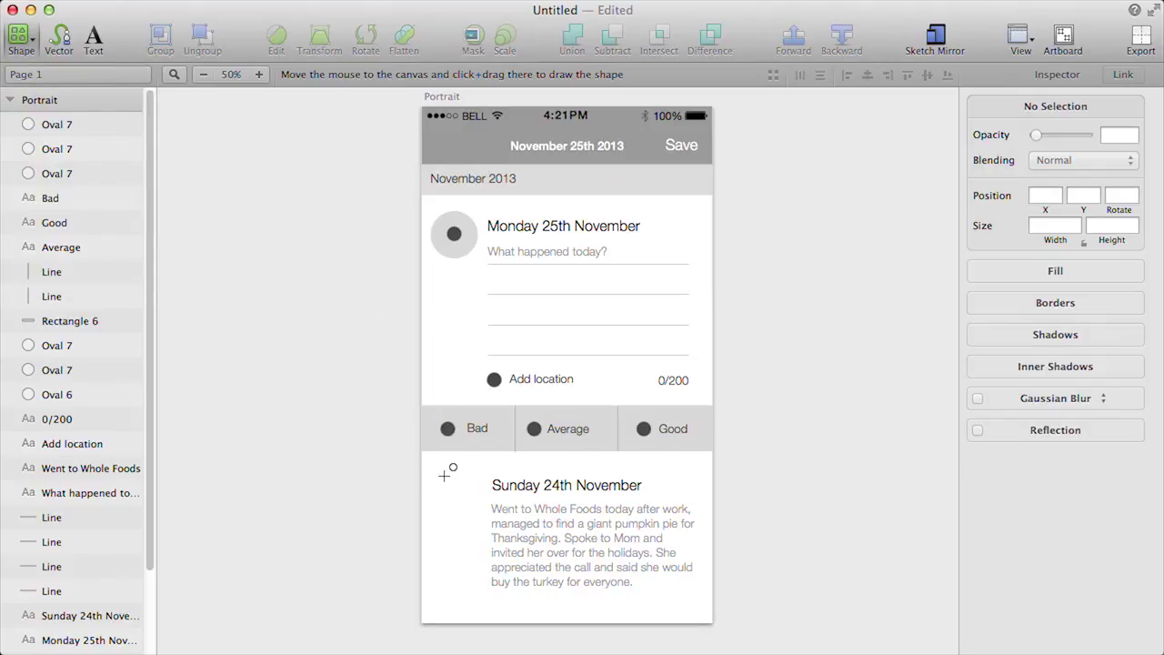
left_click_drag(446, 479, 463, 500)
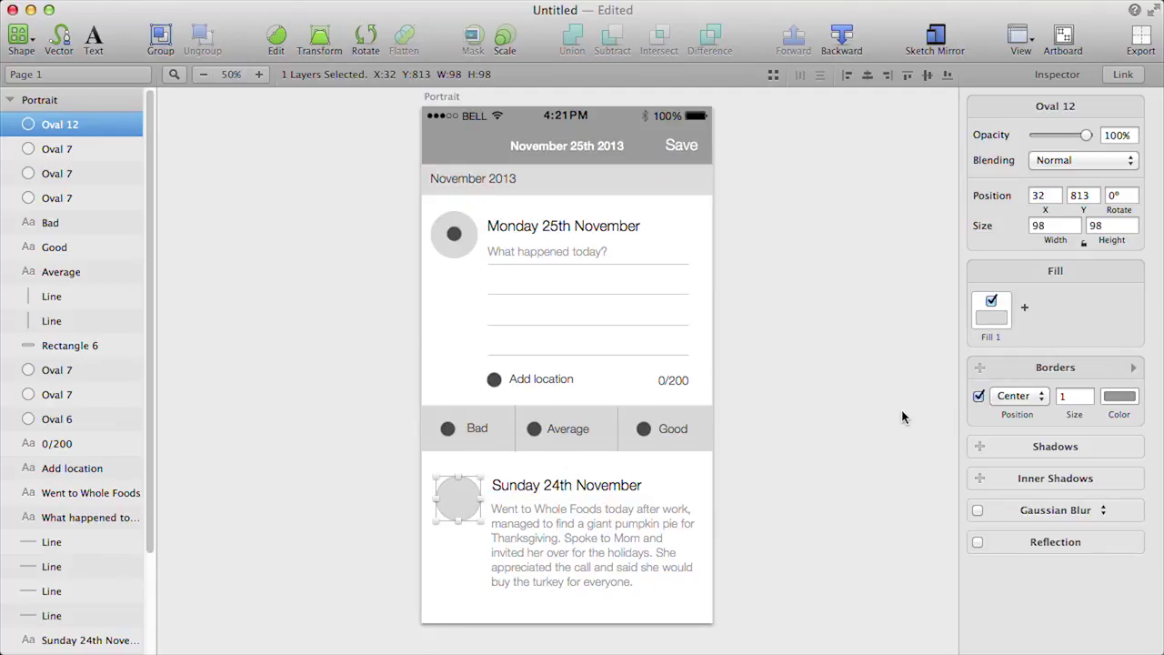
left_click(978, 396)
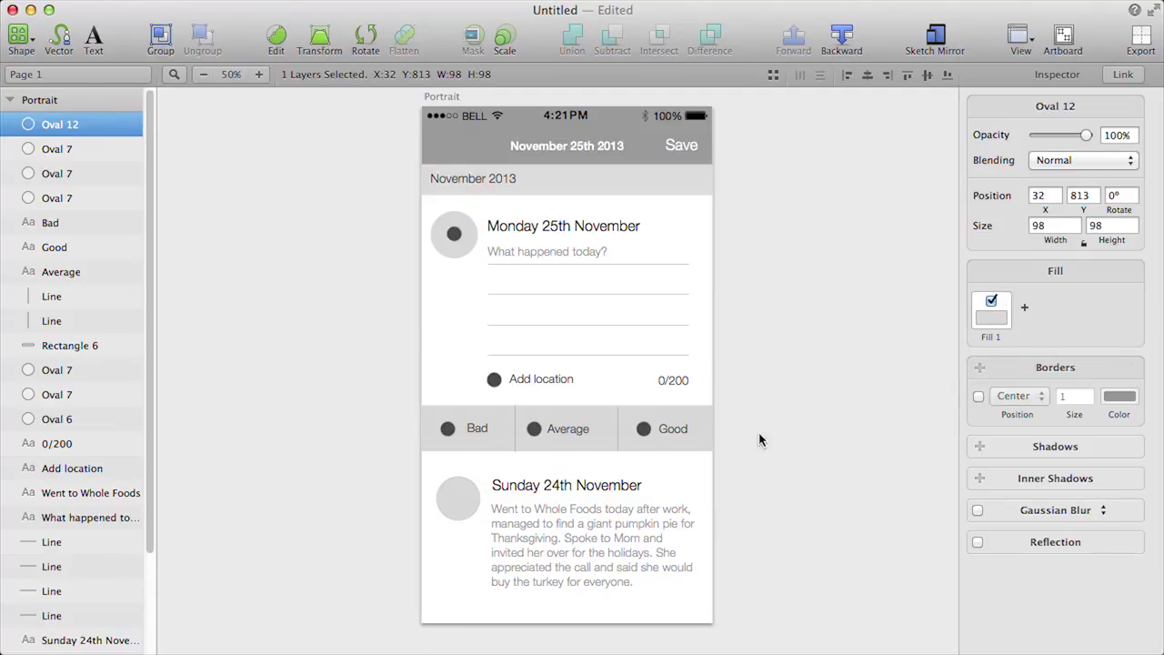
left_click_drag(459, 506, 459, 506)
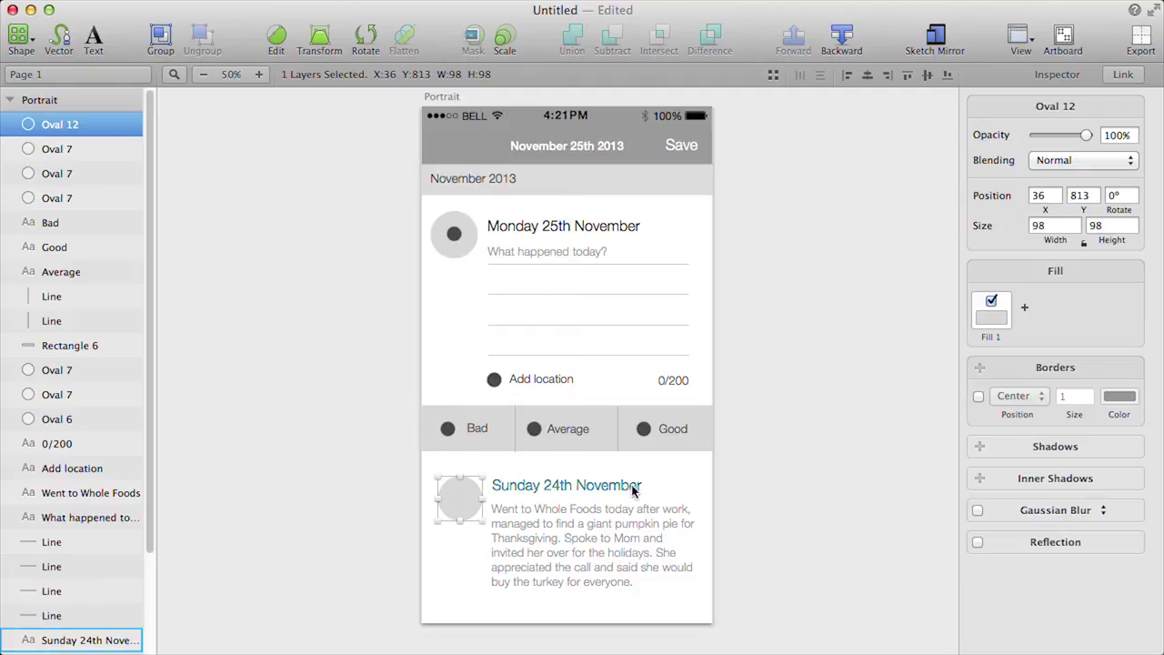
left_click(718, 498)
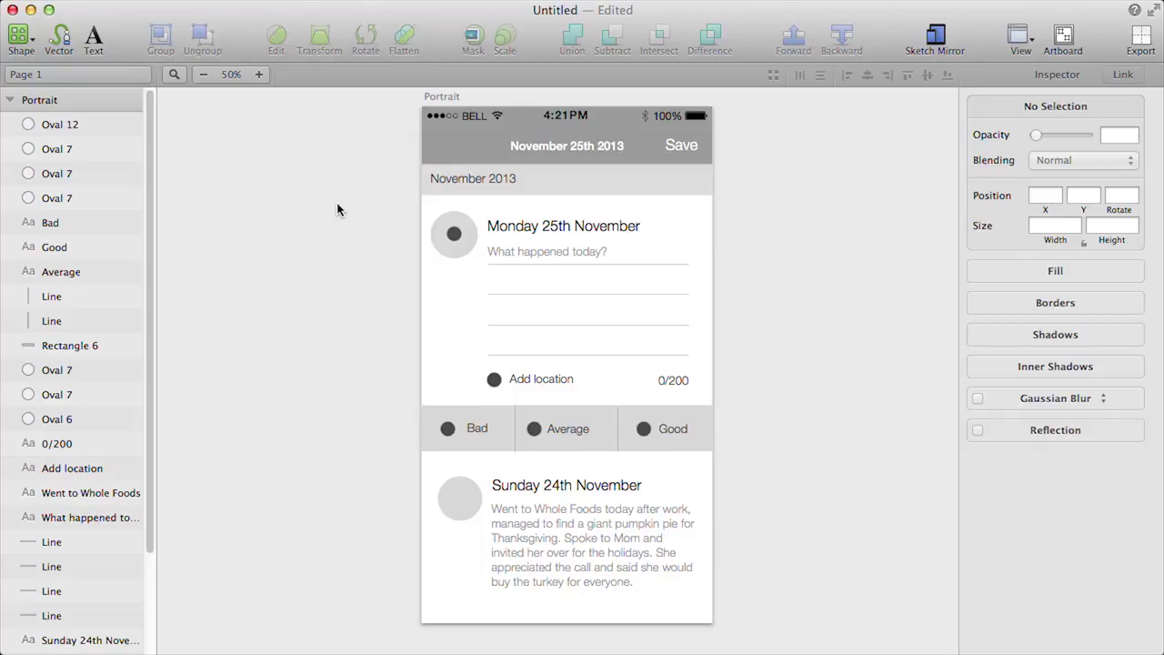
- Duplicate Page 1, name the copy 'Page 2', and switch to it
left_click(102, 79)
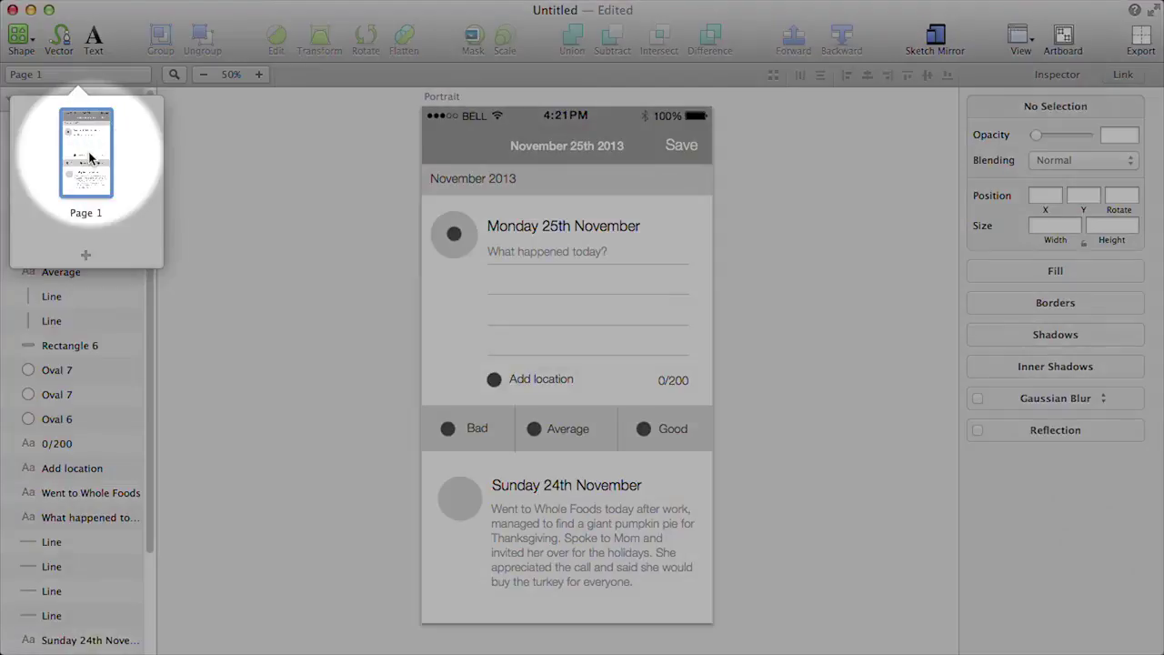
right_click(88, 157)
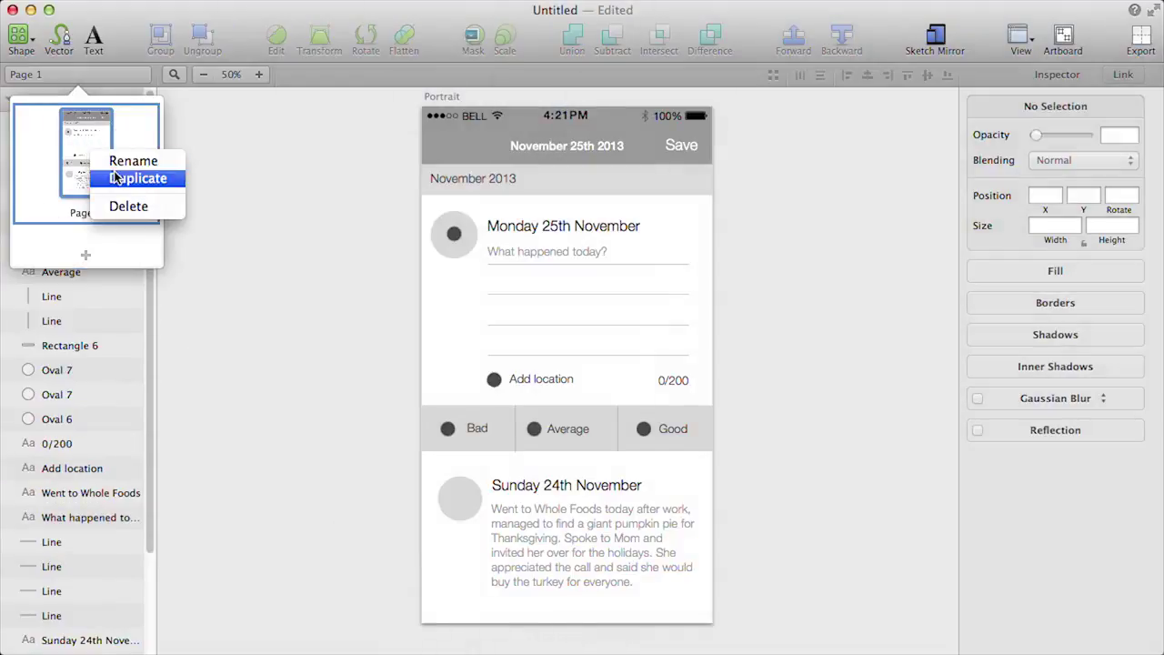
left_click(127, 178)
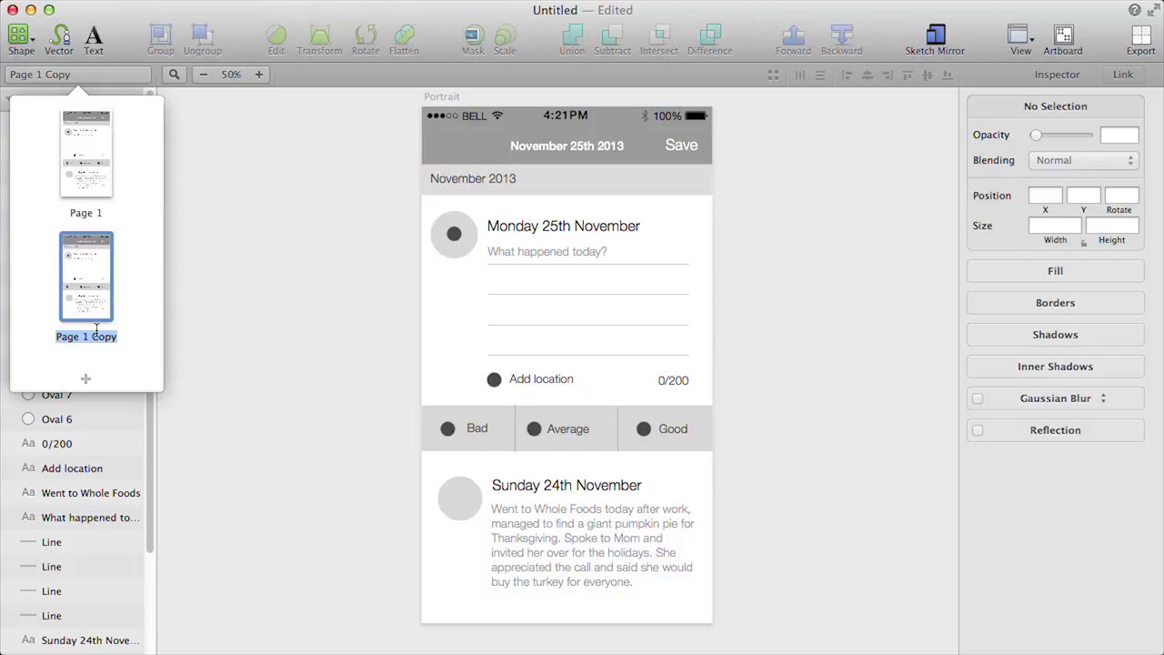
type("Page 2")
left_click(95, 281)
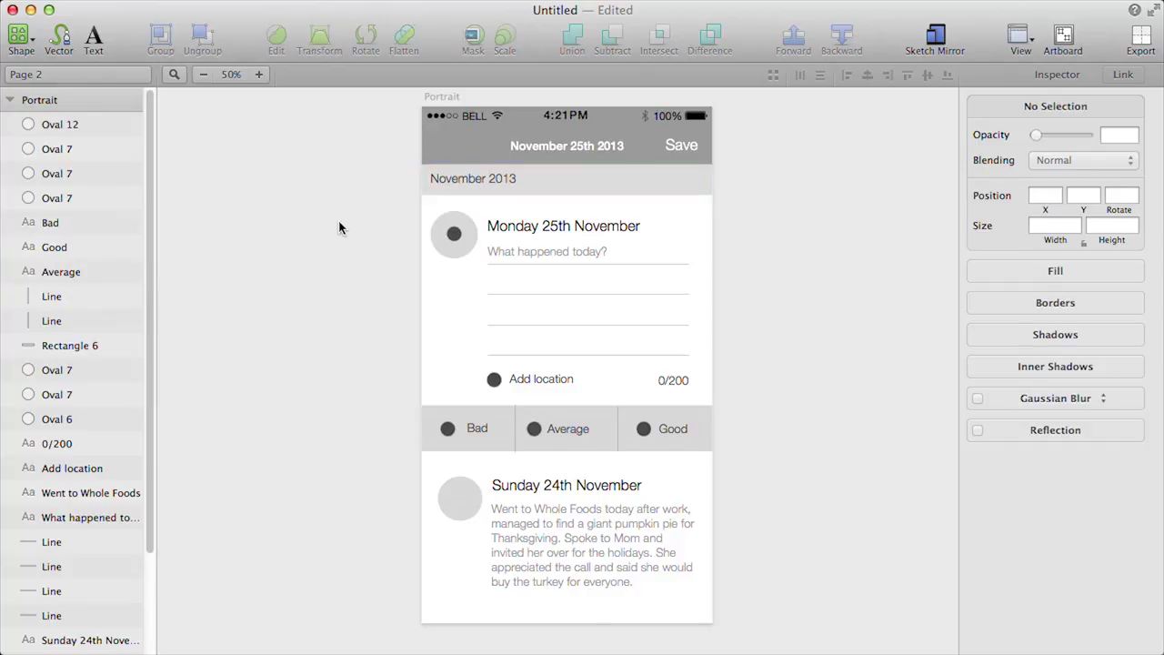
- Delete the 'What happened today?' placeholder, the four entry lines, the location dot and the 0/200 counter
left_click(539, 257)
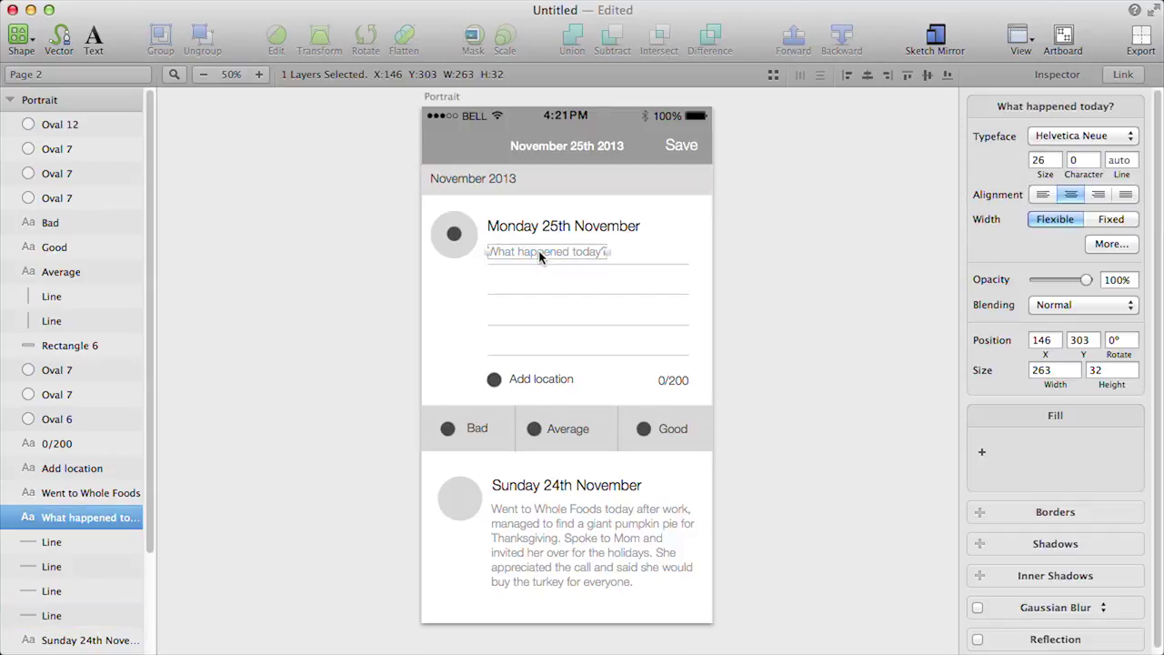
key("Delete")
left_click(540, 263)
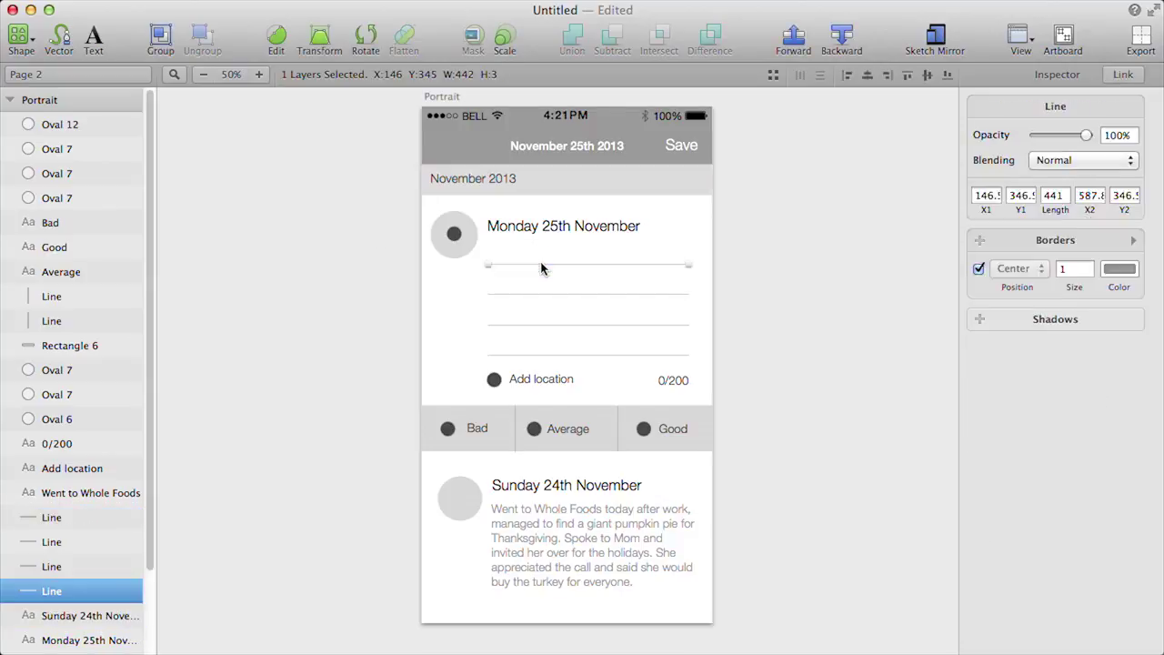
key("Delete")
left_click(534, 301)
key("Delete")
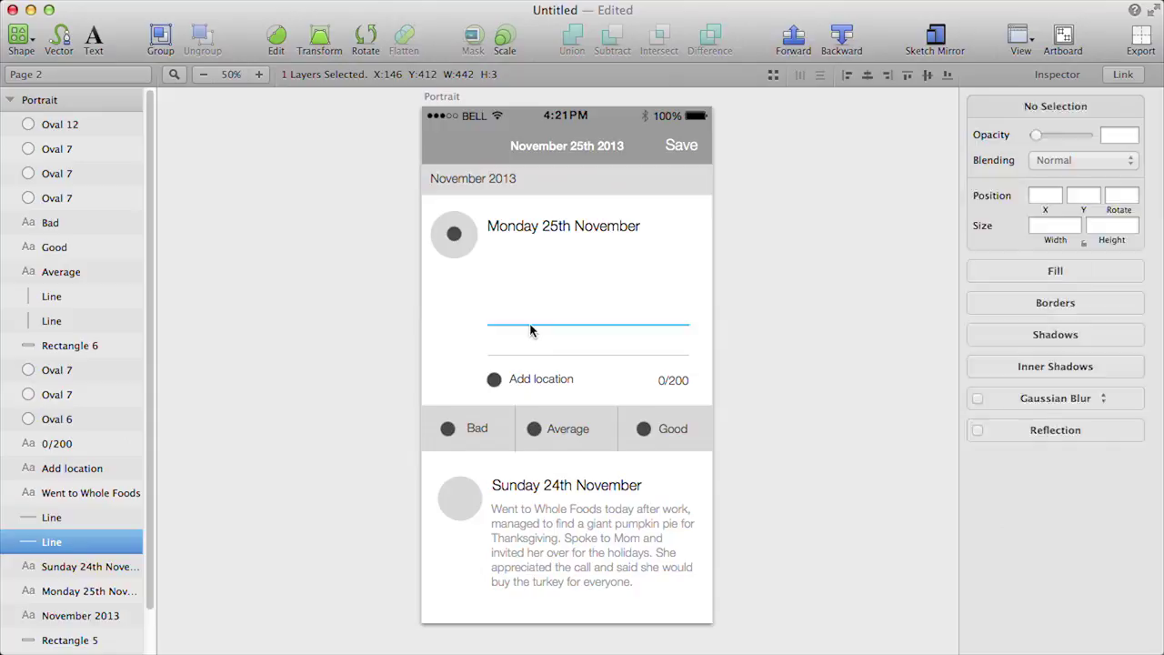
left_click(531, 326)
key("Delete")
left_click(534, 355)
key("Delete")
left_click(494, 380)
key("Delete")
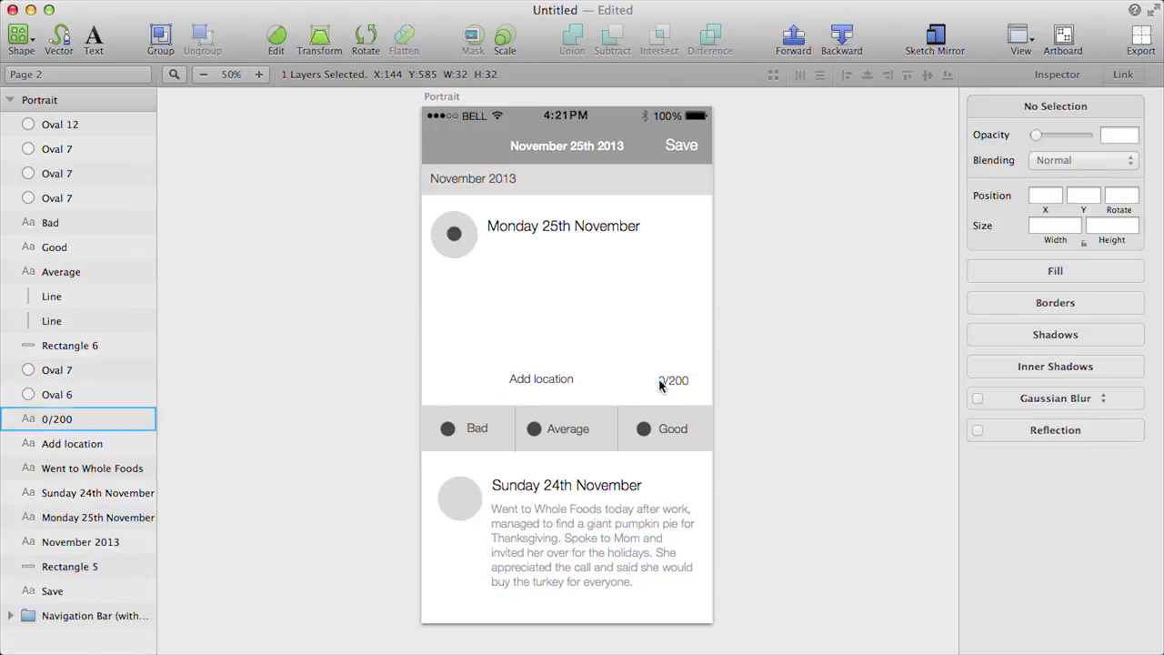
left_click(671, 380)
key("Delete")
- Remove the Bad, Average and Good labels, their mood dots, the divider lines and the grey bar
left_click(473, 427)
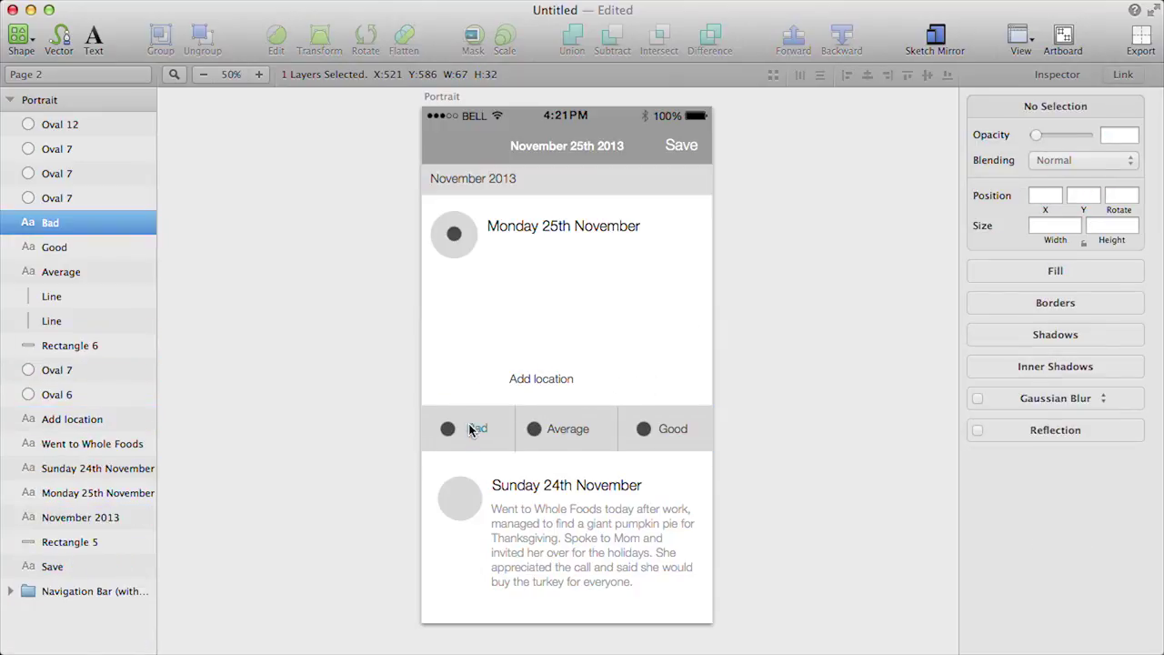
key("Delete")
left_click(448, 429)
key("Delete")
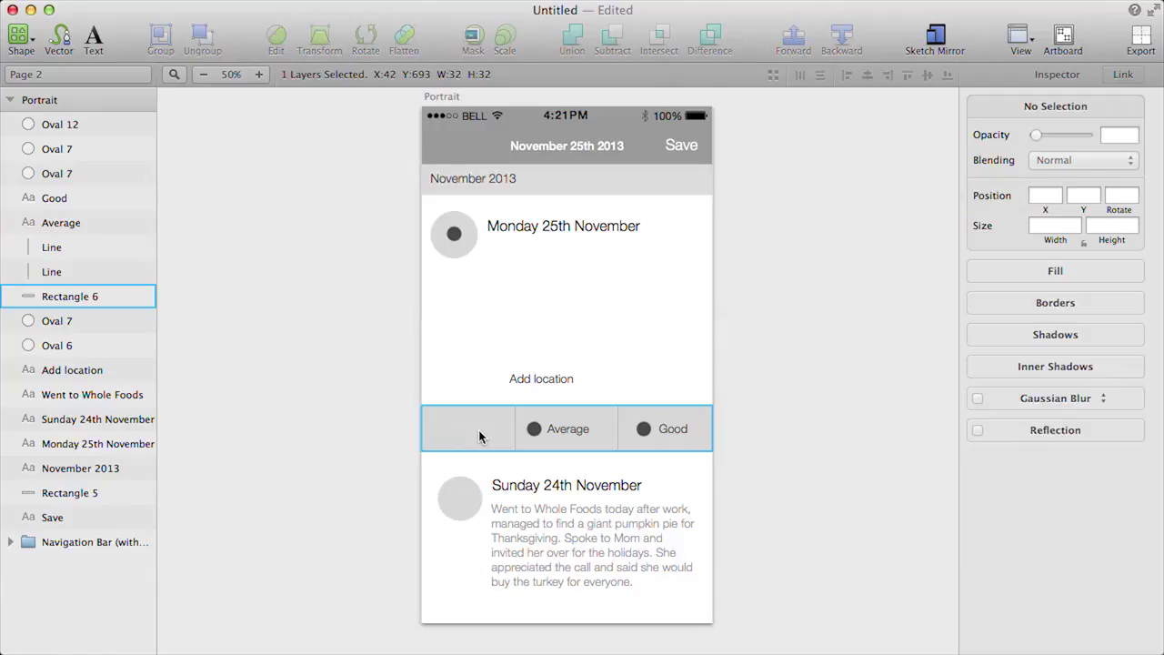
left_click(478, 435)
key("Delete")
key("Delete")
left_click(565, 428)
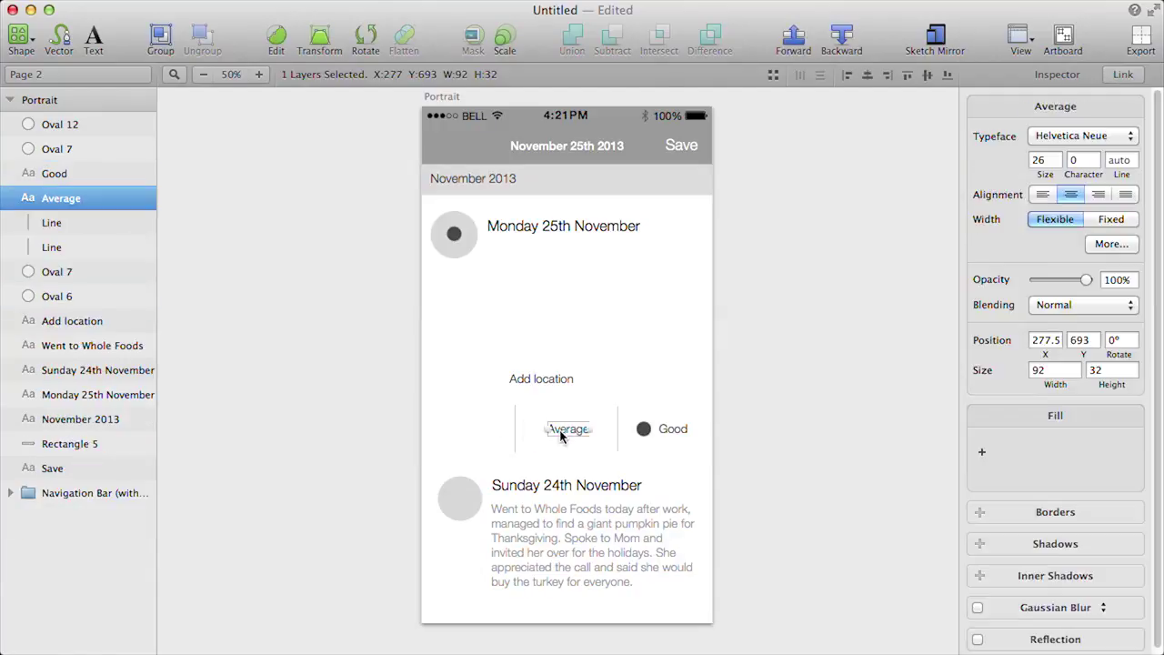
key("Delete")
left_click(516, 431)
key("Delete")
left_click(618, 427)
key("Delete")
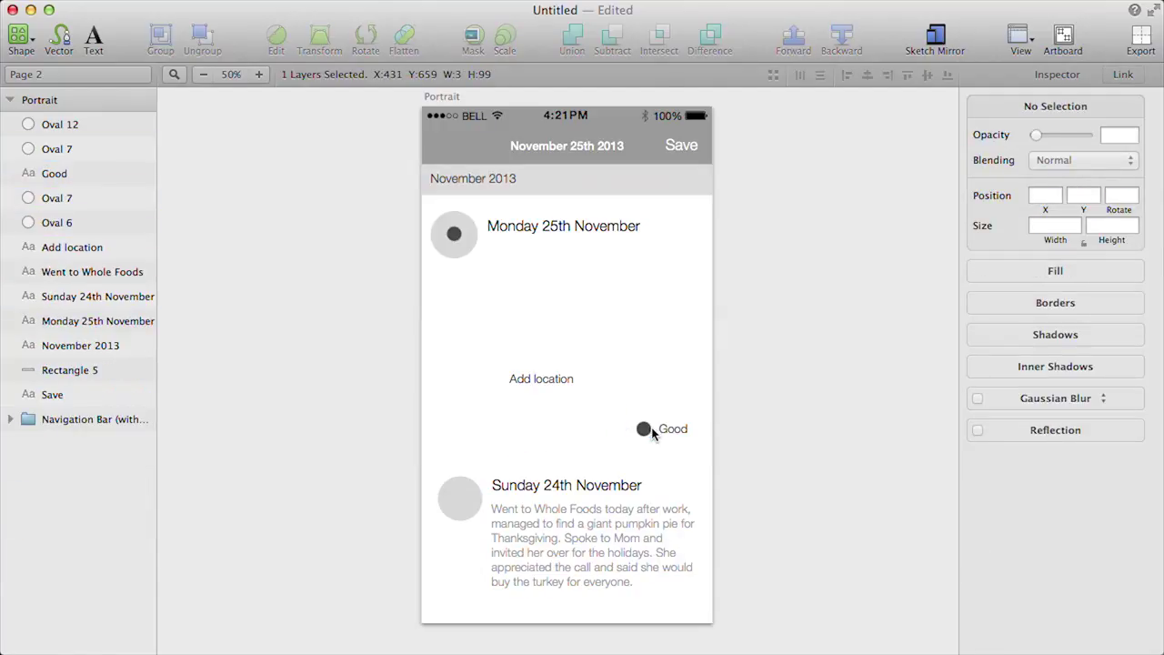
left_click(643, 428)
key("Delete")
left_click(671, 430)
key("Delete")
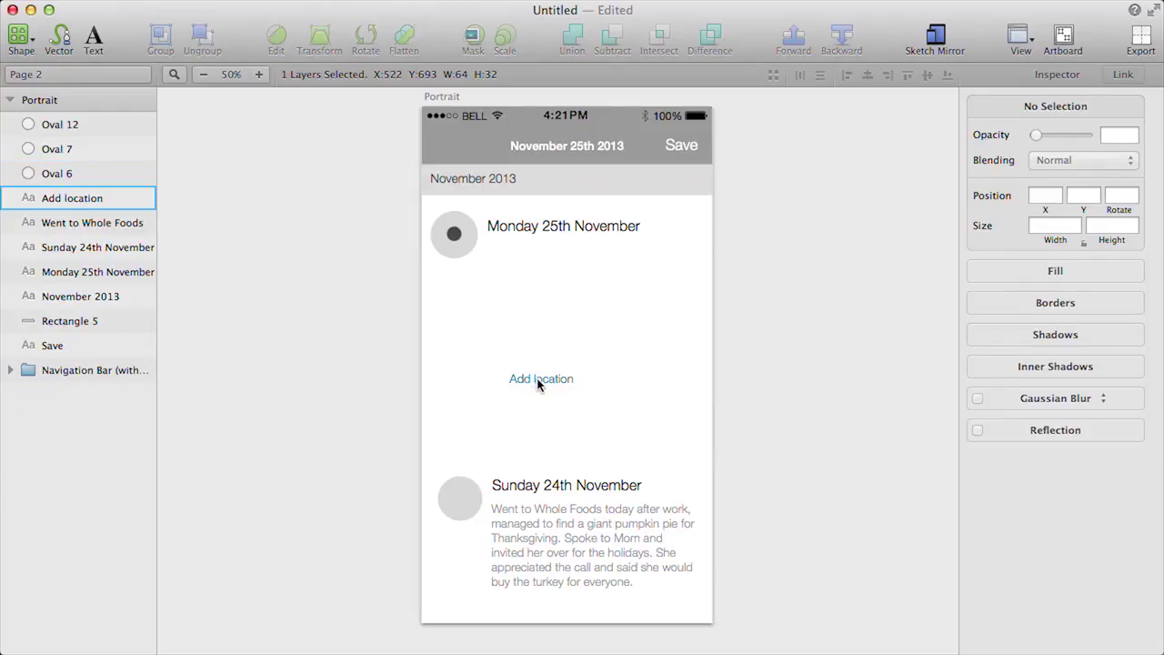
- Move the Add location text under the Monday heading and retype it as 'Record your thoughts for today'
left_click_drag(539, 383, 516, 253)
key("Left")
key("Left")
key("Left")
key("Left")
key("Left")
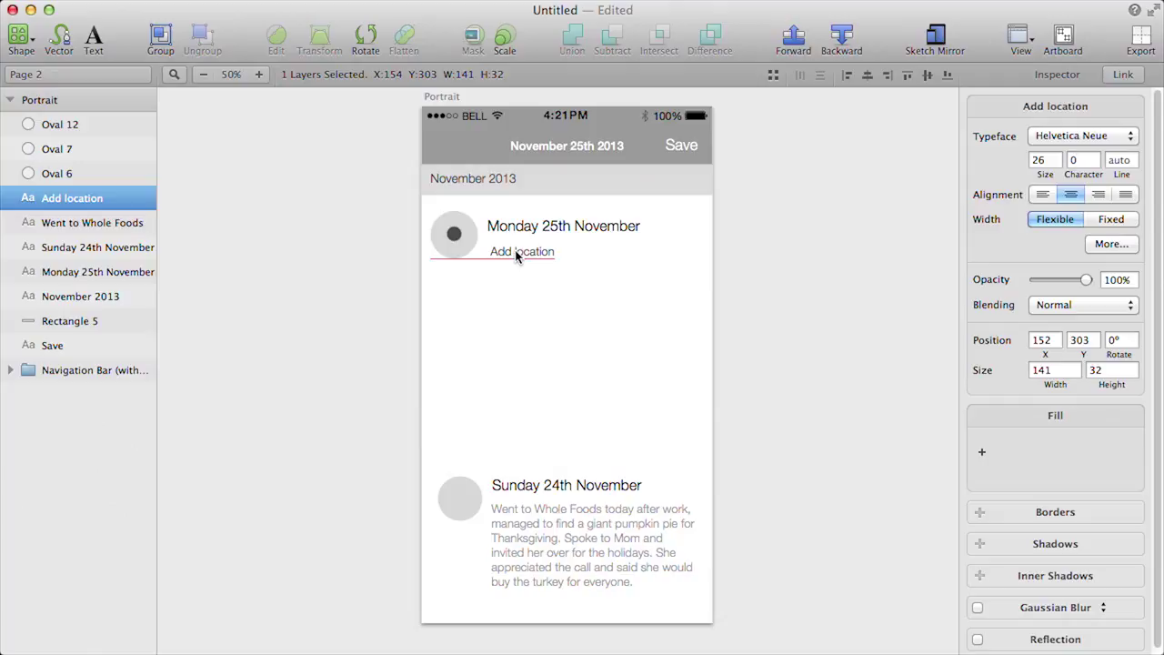
double_click(516, 253)
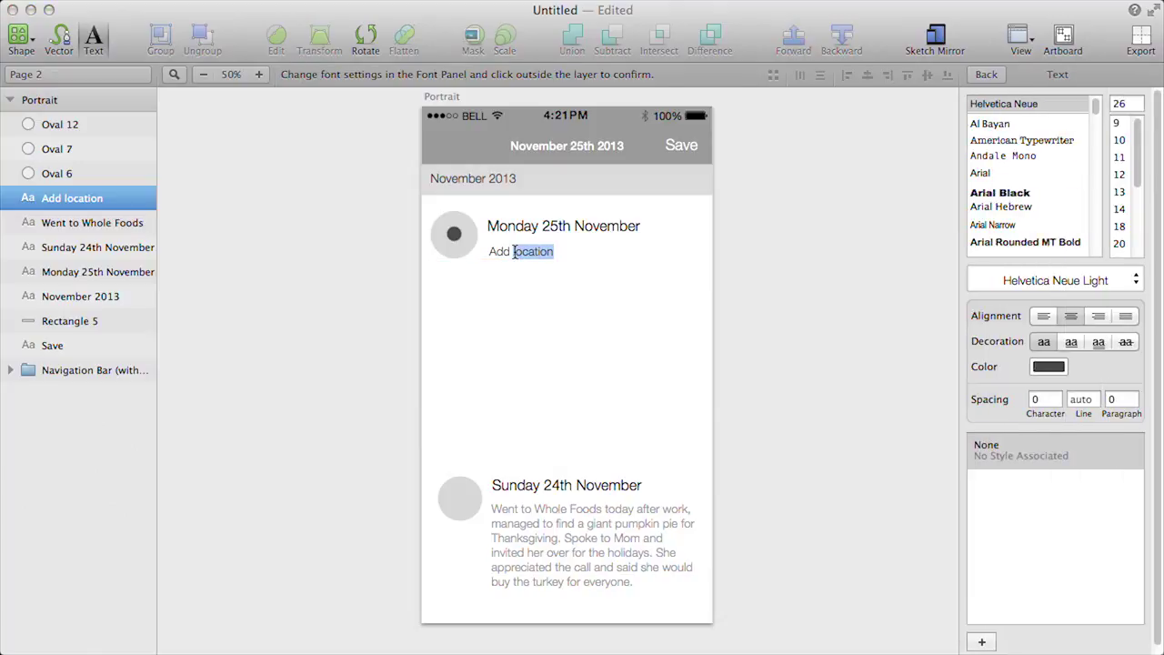
key("super+a")
type("Record y")
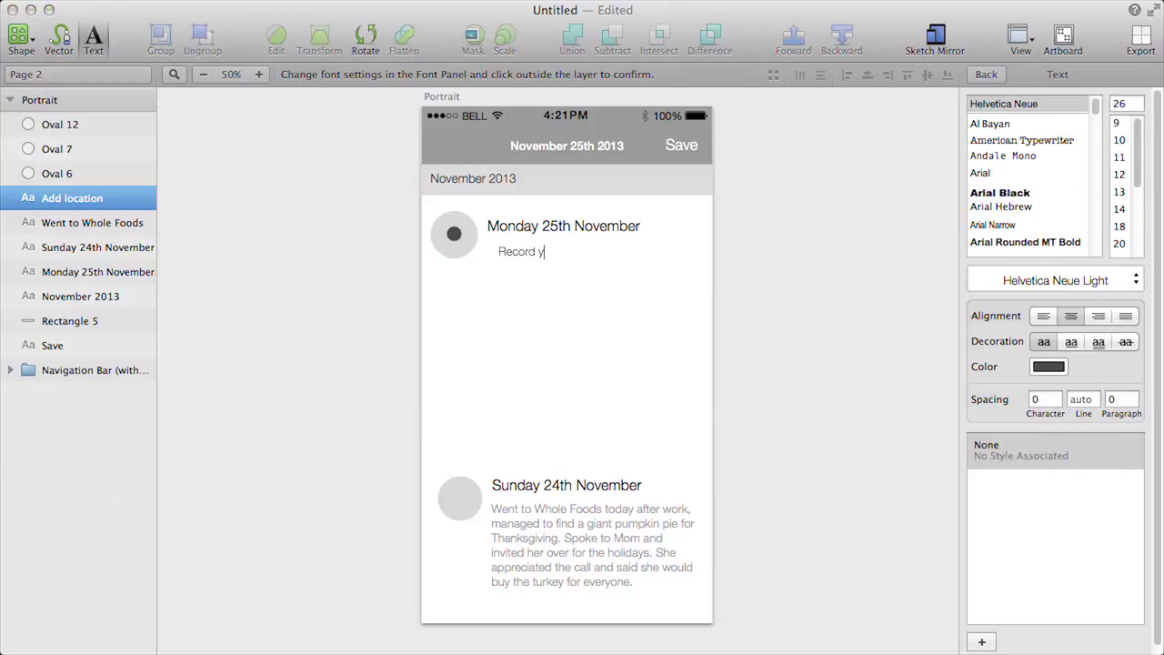
type("our thoughts for today")
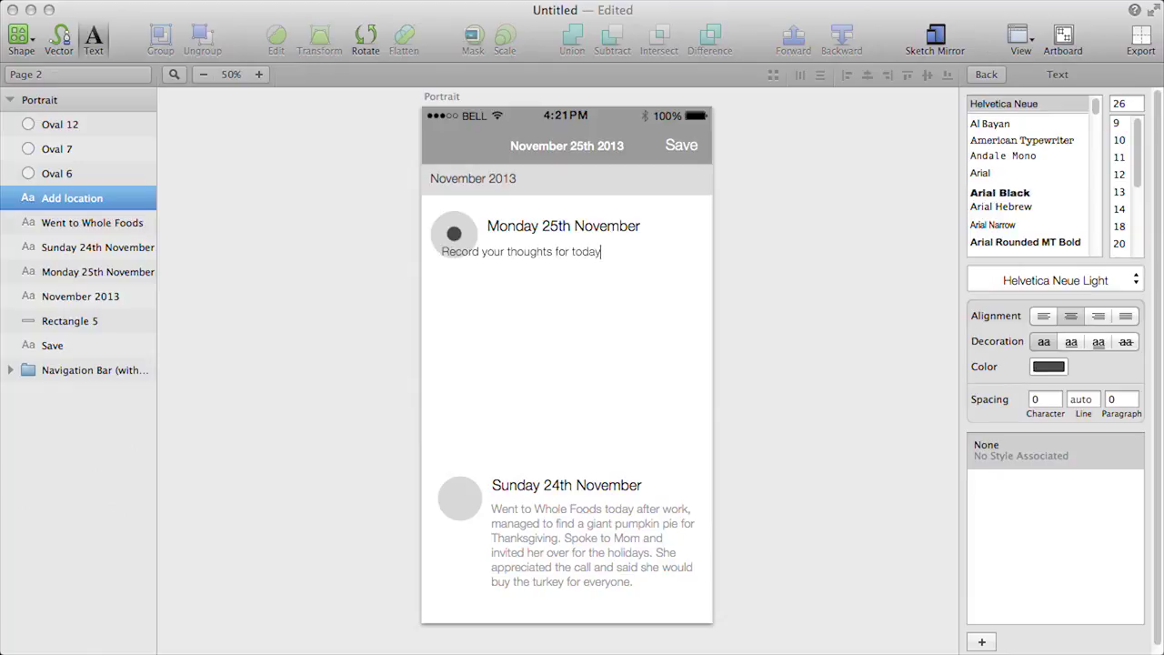
left_click(534, 290)
left_click_drag(559, 251, 579, 255)
- Colour the prompt text light grey and nudge it left to X 146
double_click(578, 250)
triple_click(583, 247)
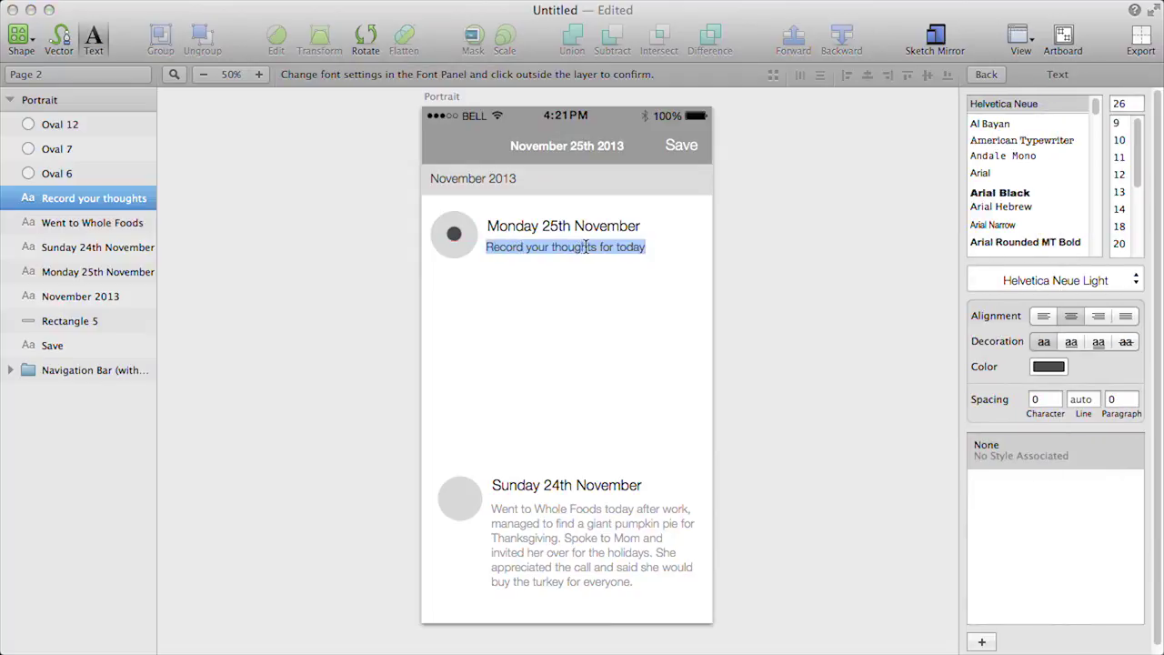
left_click(1046, 367)
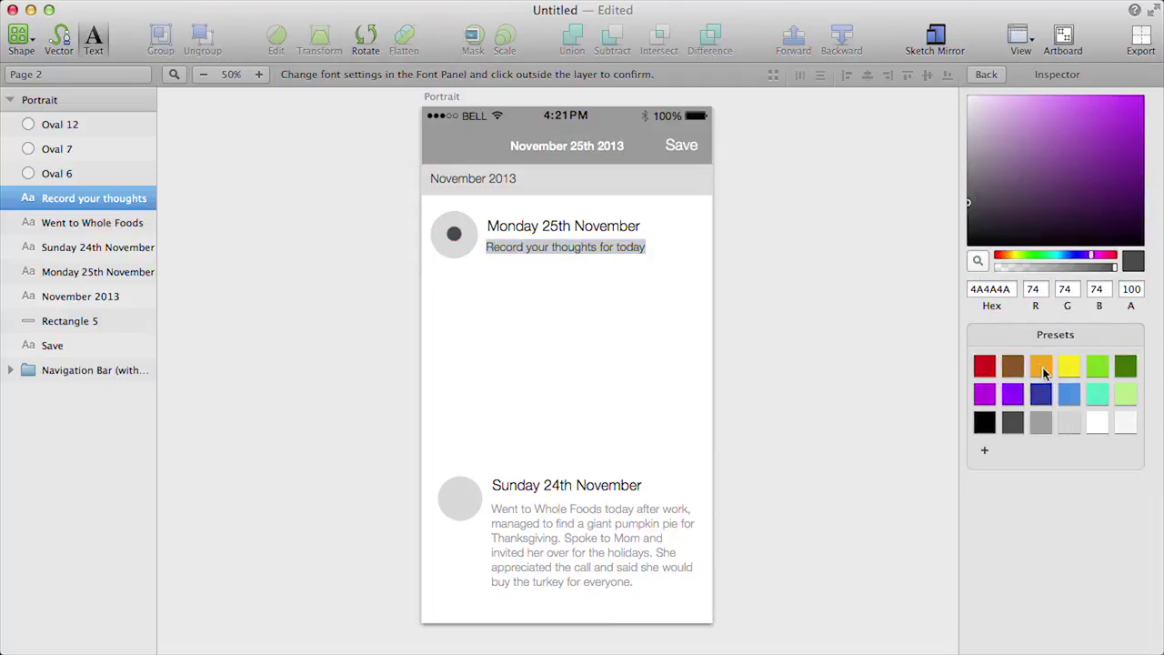
left_click(1039, 422)
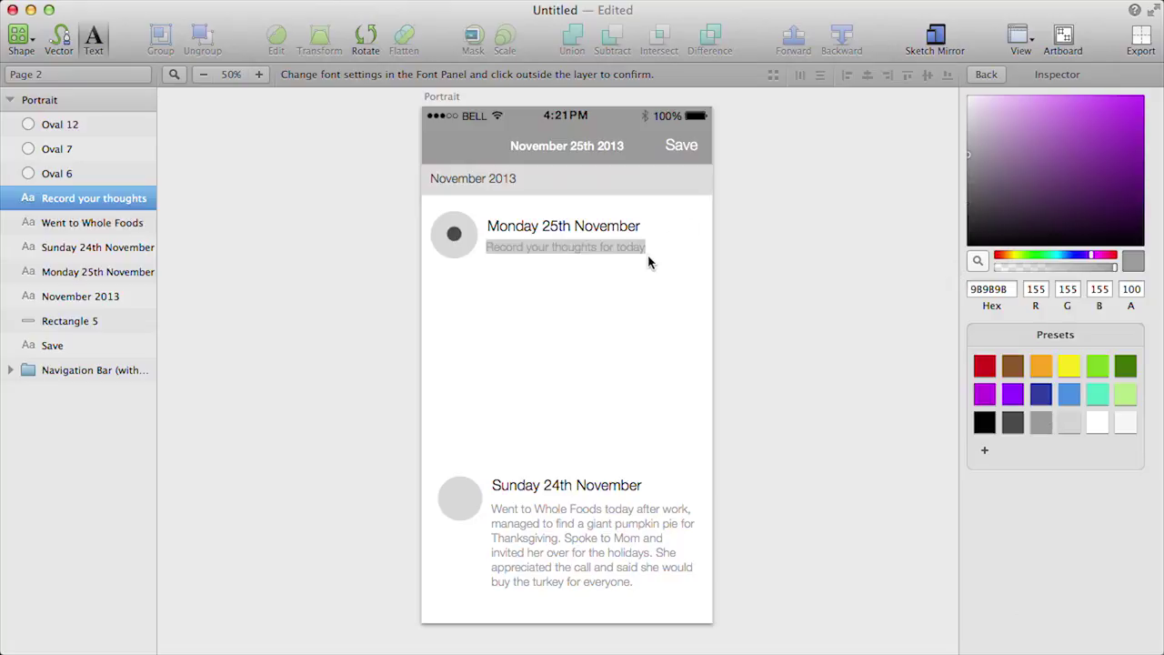
left_click(675, 252)
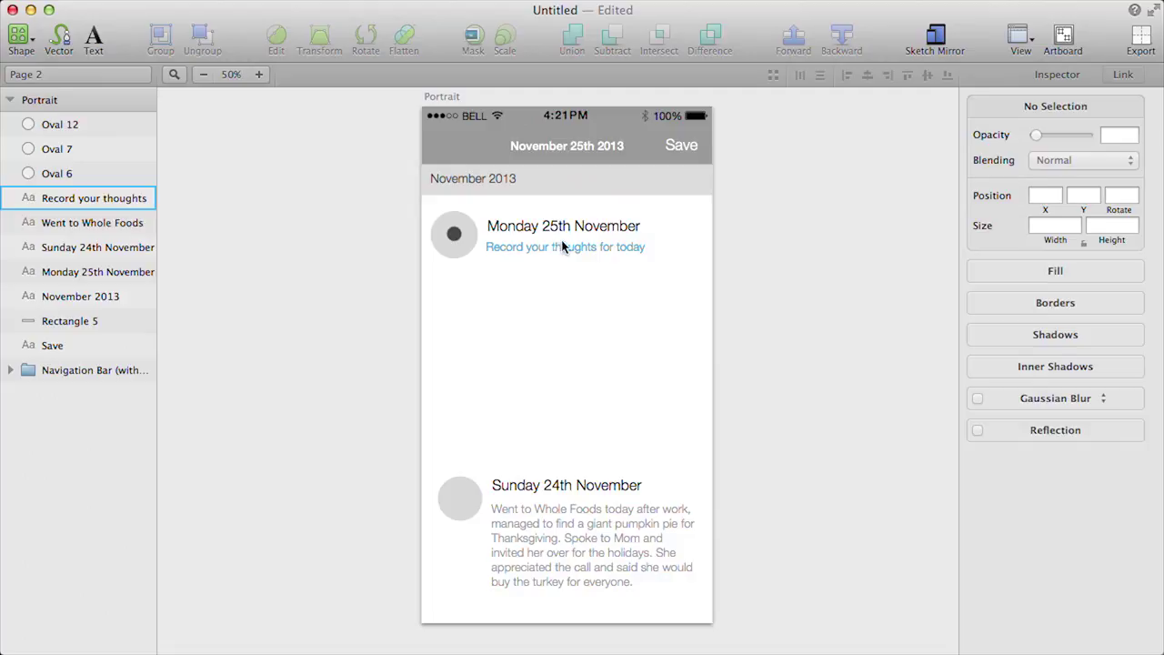
left_click_drag(558, 250, 550, 252)
key("Left")
key("Left")
key("Left")
key("Left")
key("Left")
key("Left")
key("Left")
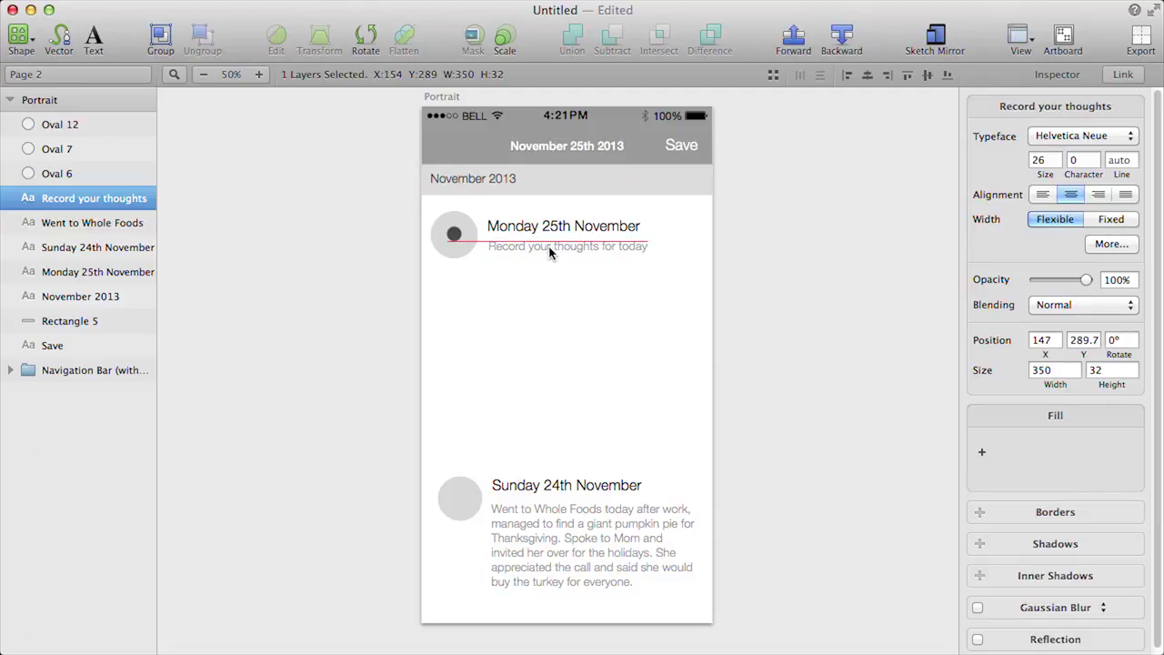
key("Left")
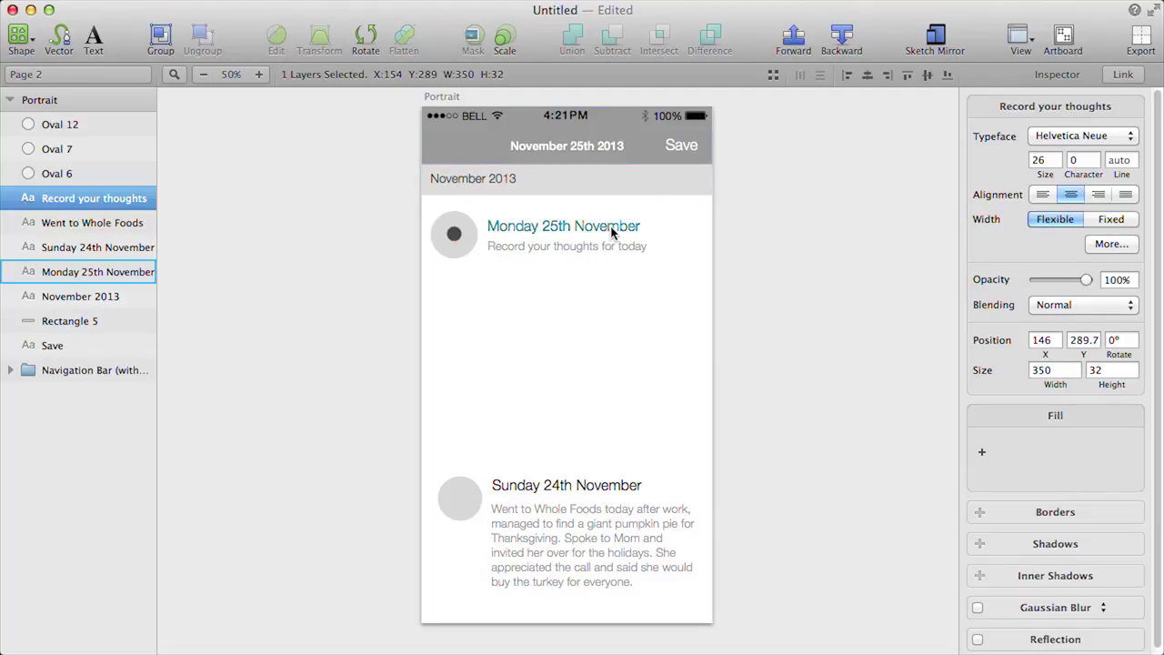
- Shift both entry texts slightly right and delete the Save label
left_click(611, 233, "shift")
left_click_drag(611, 232, 618, 233)
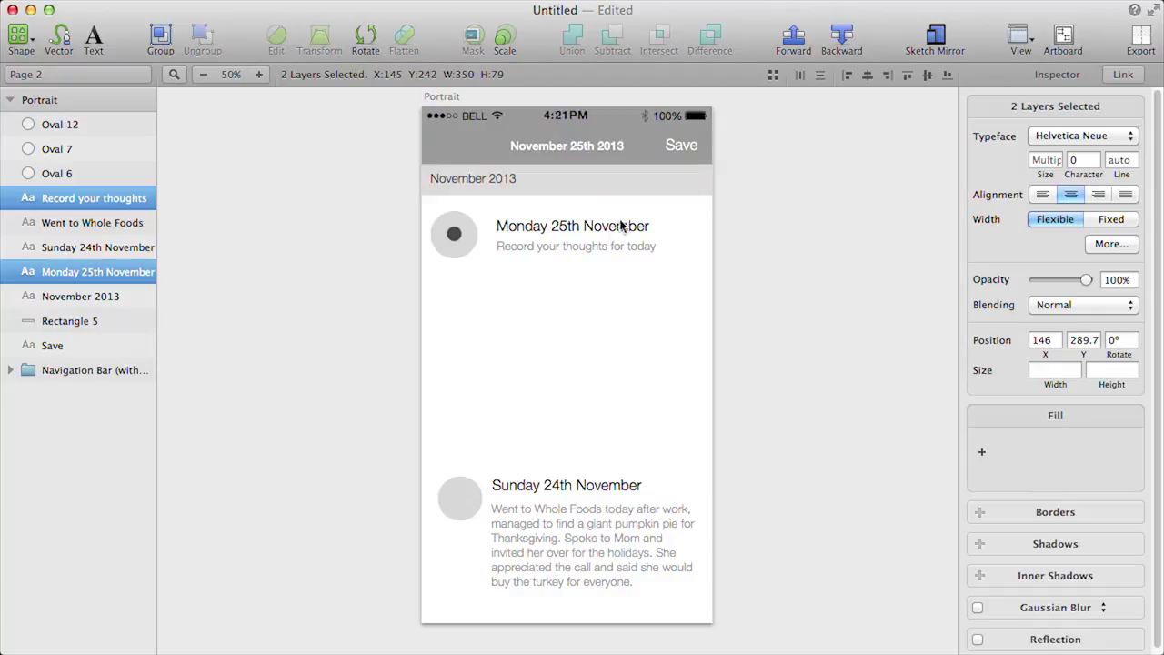
left_click(677, 149)
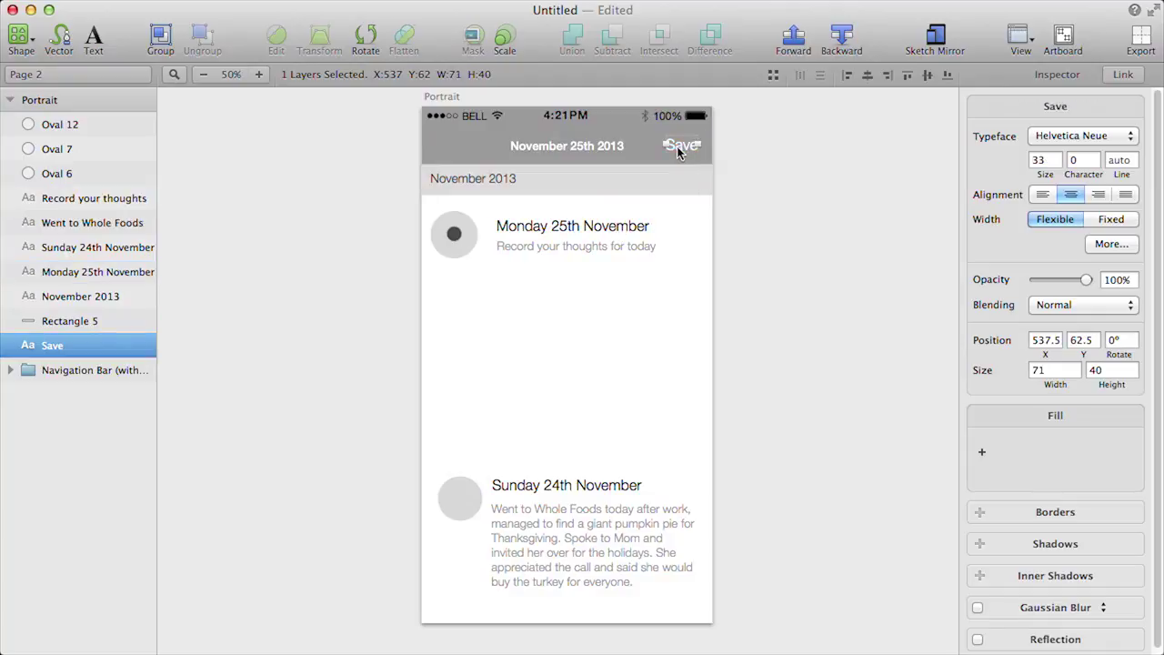
key("Delete")
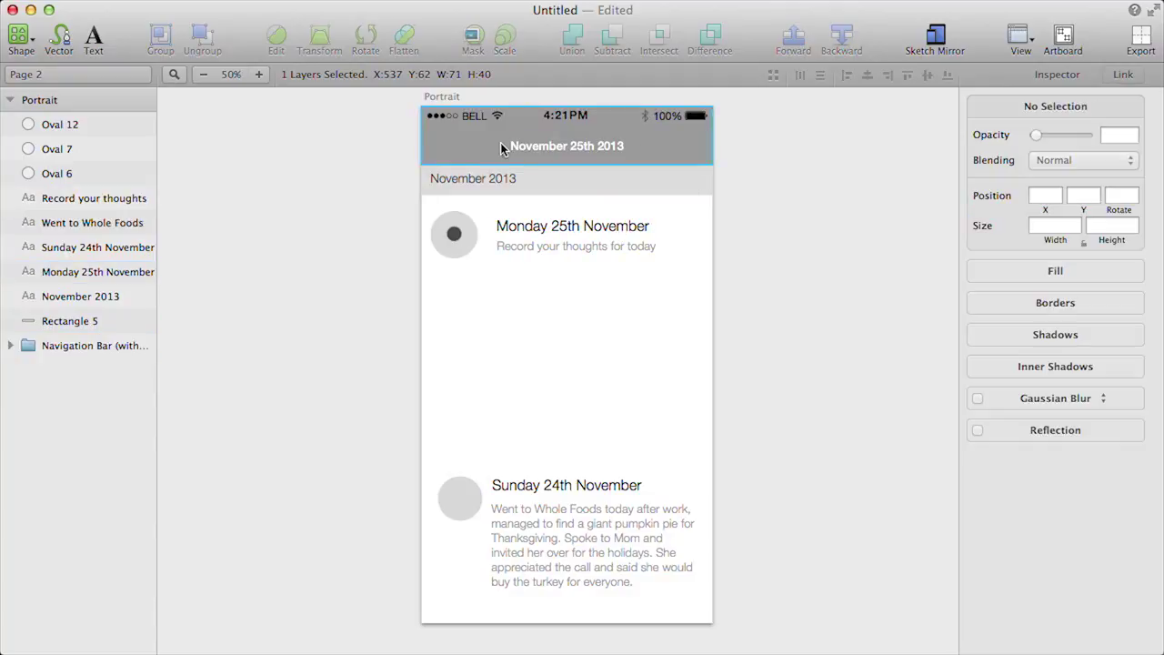
- Draw a 77 by 62 light grey rounded square at the nav bar's right end with radius 10
left_click(20, 36)
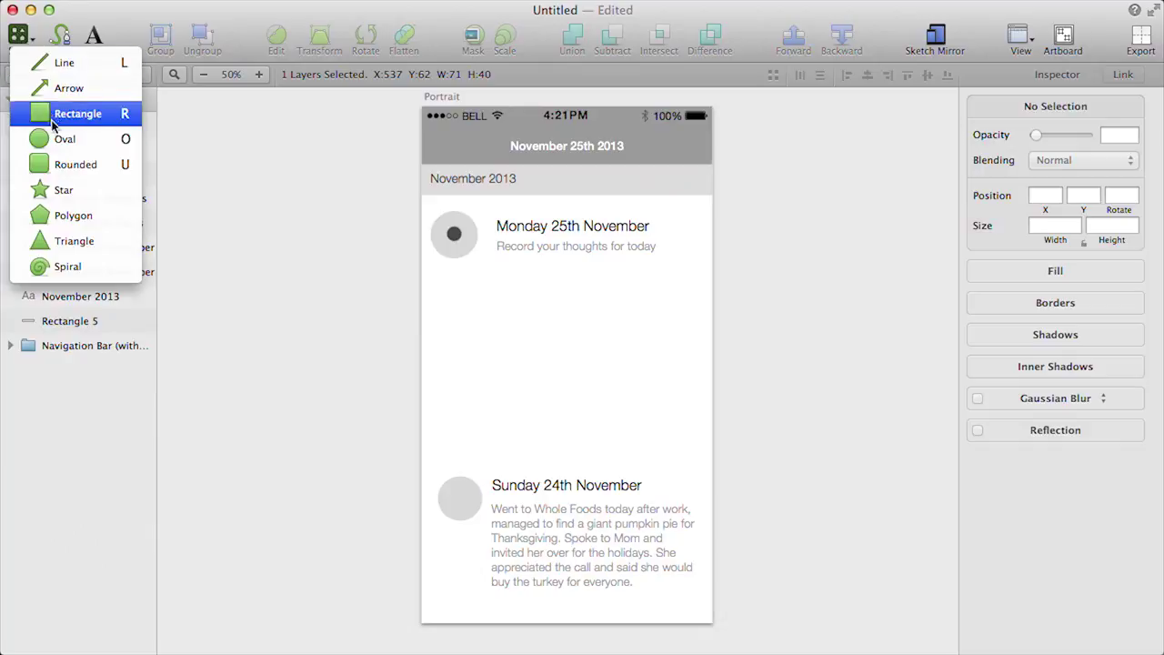
left_click(60, 167)
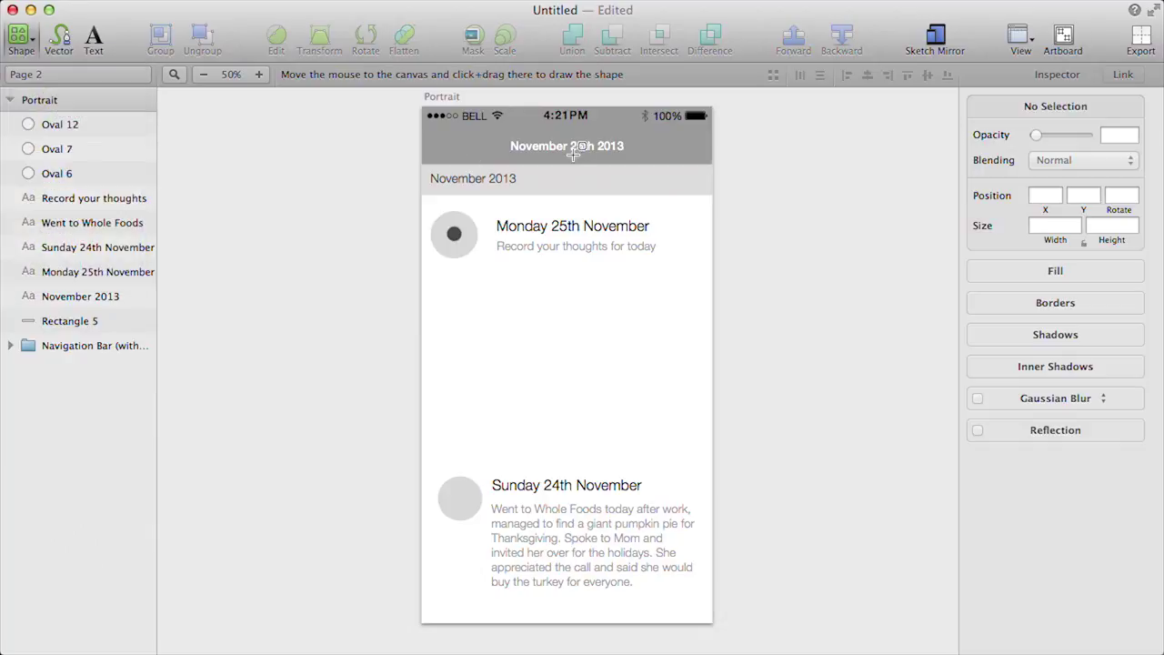
left_click_drag(661, 130, 682, 146)
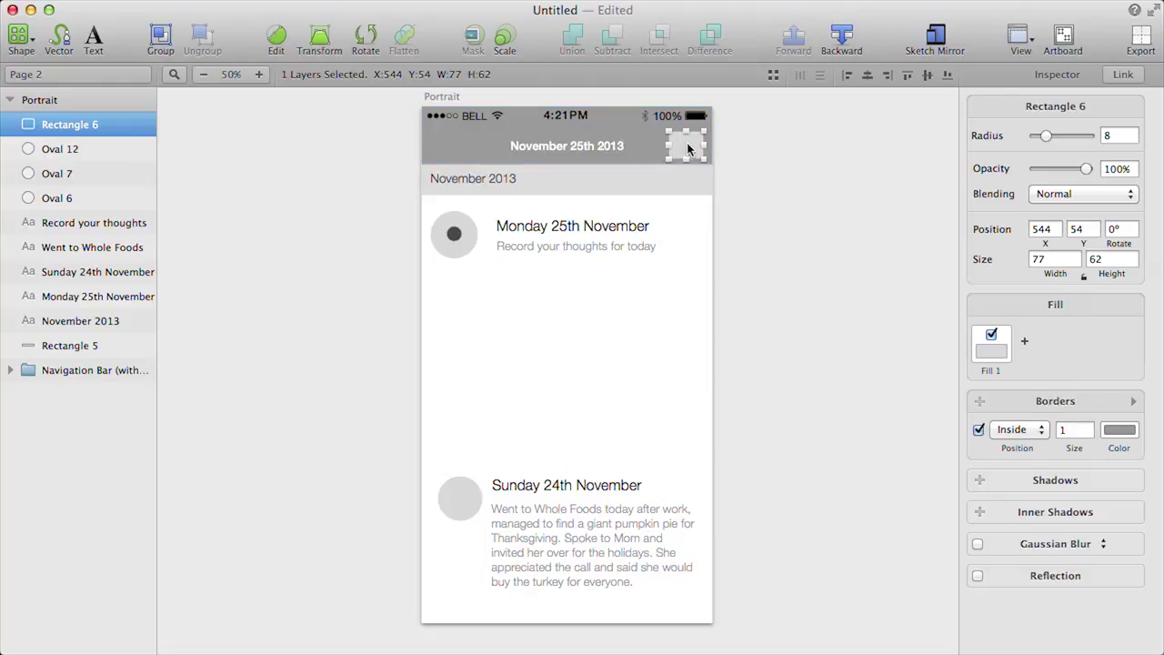
left_click(718, 150)
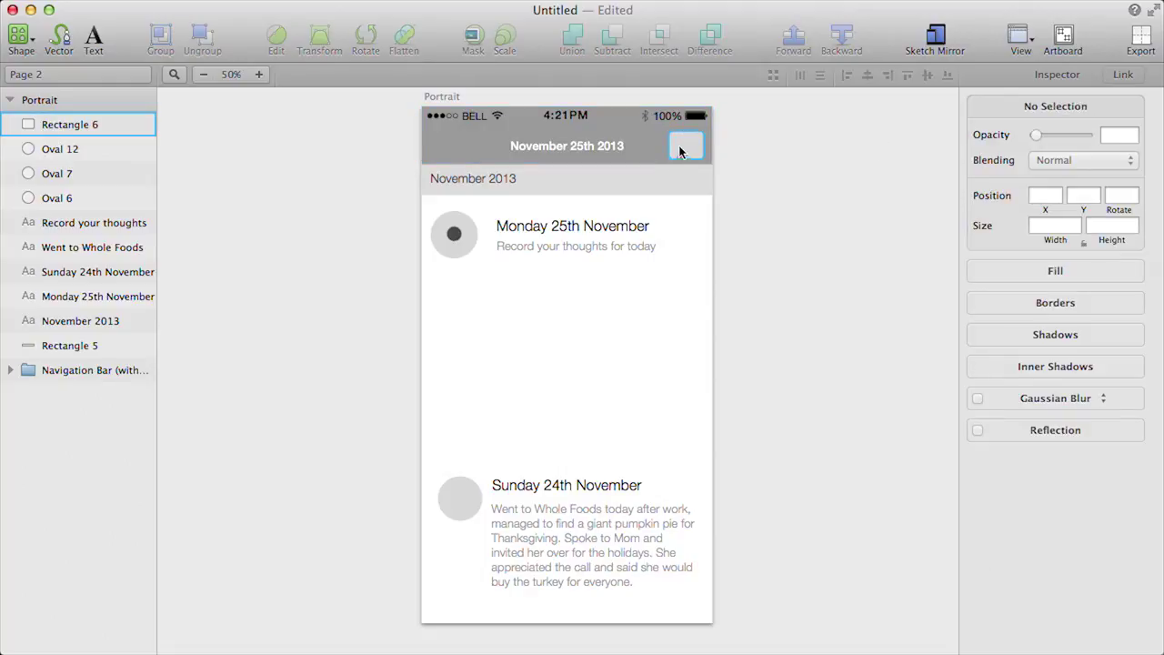
left_click(687, 150)
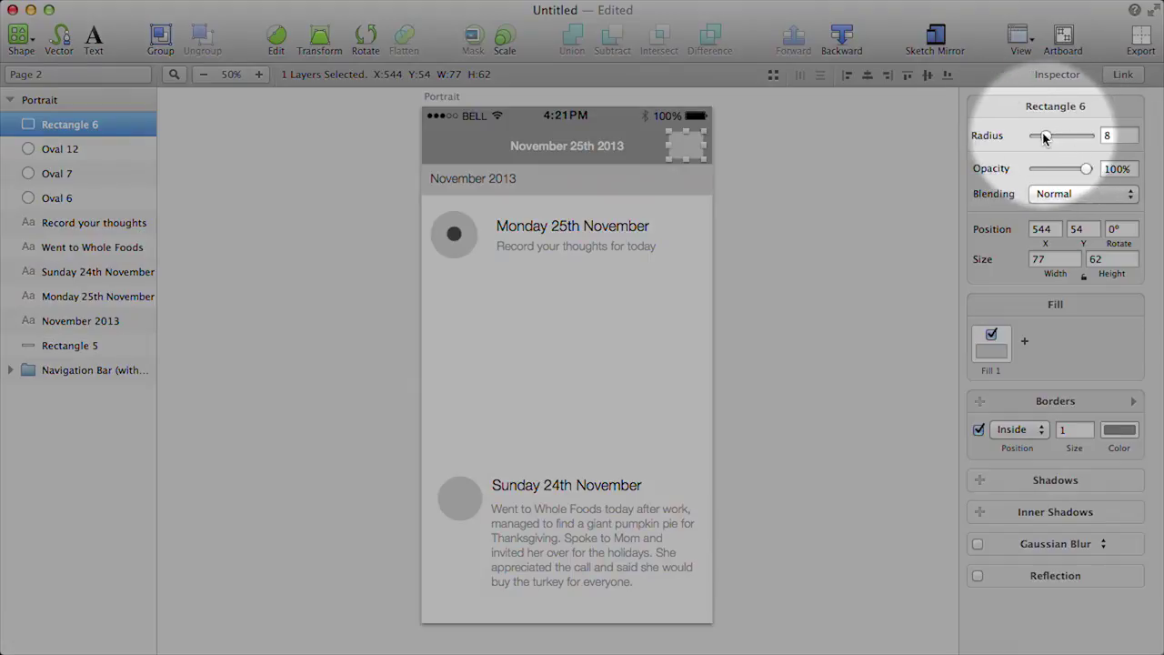
mouse_move(1046, 136)
left_mouse_down()
mouse_move(1062, 138)
mouse_move(1049, 138)
left_mouse_up()
- Enter and leave path editing on the rounded square, then deselect it
double_click(691, 146)
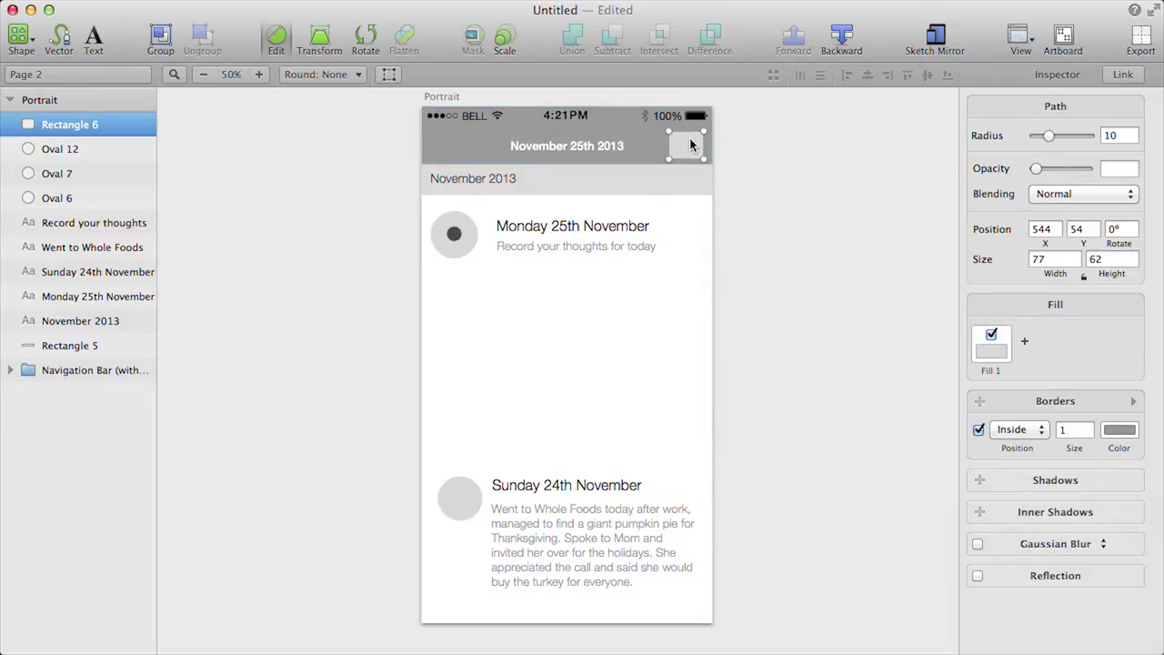
left_click(696, 148)
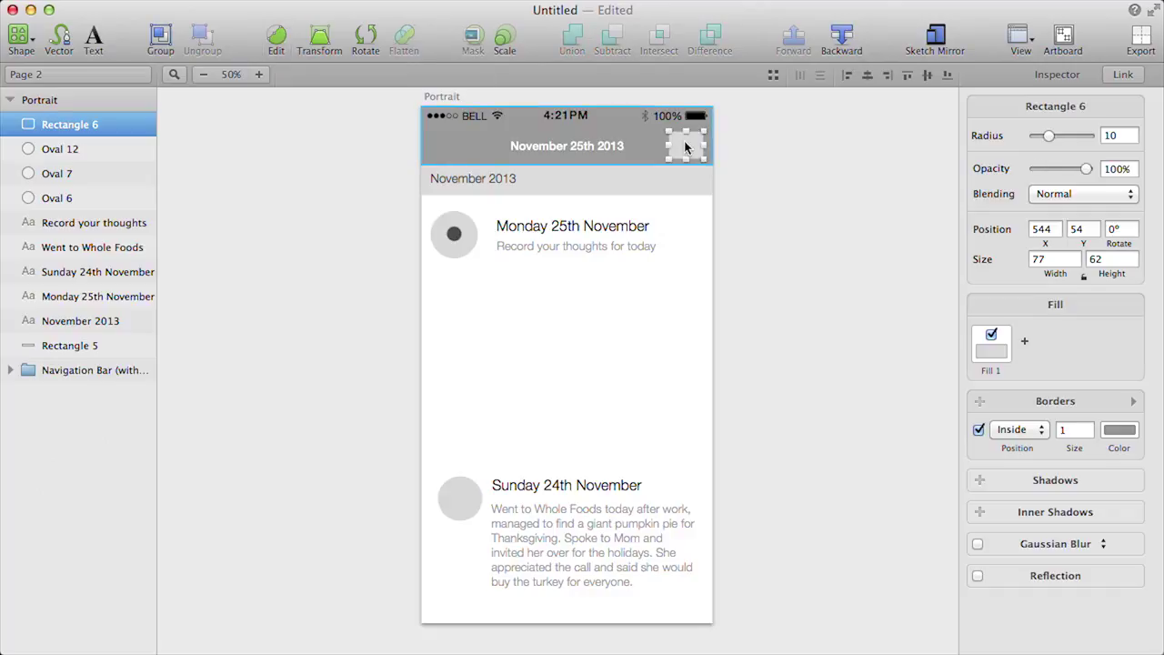
double_click(683, 150)
left_click(733, 151)
left_click(728, 155)
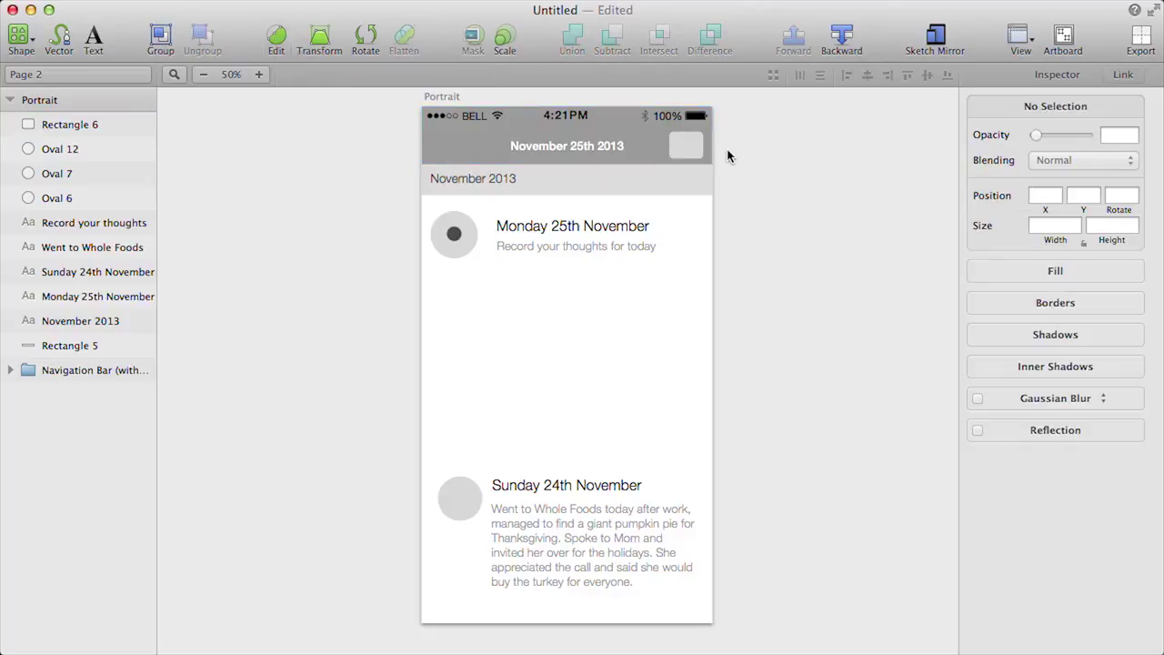
left_click(684, 143)
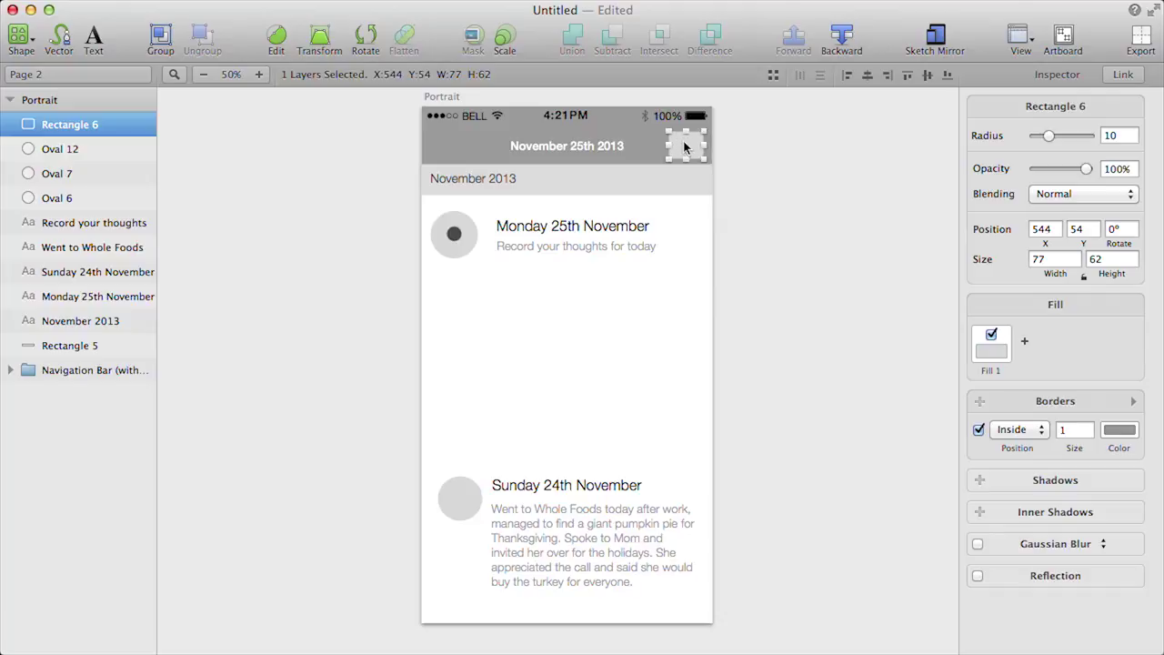
left_click(751, 157)
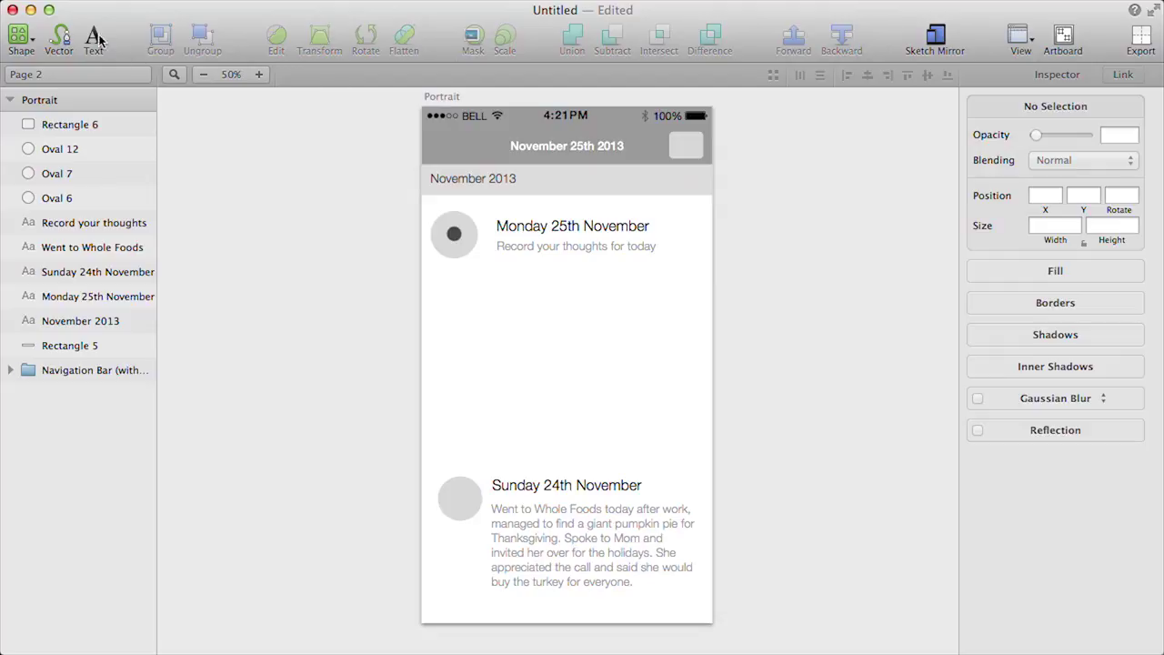
- Draw a 27 by 27 circle centred in the nav-bar square and fill it 4A4A4A
left_click(20, 36)
left_click(64, 141)
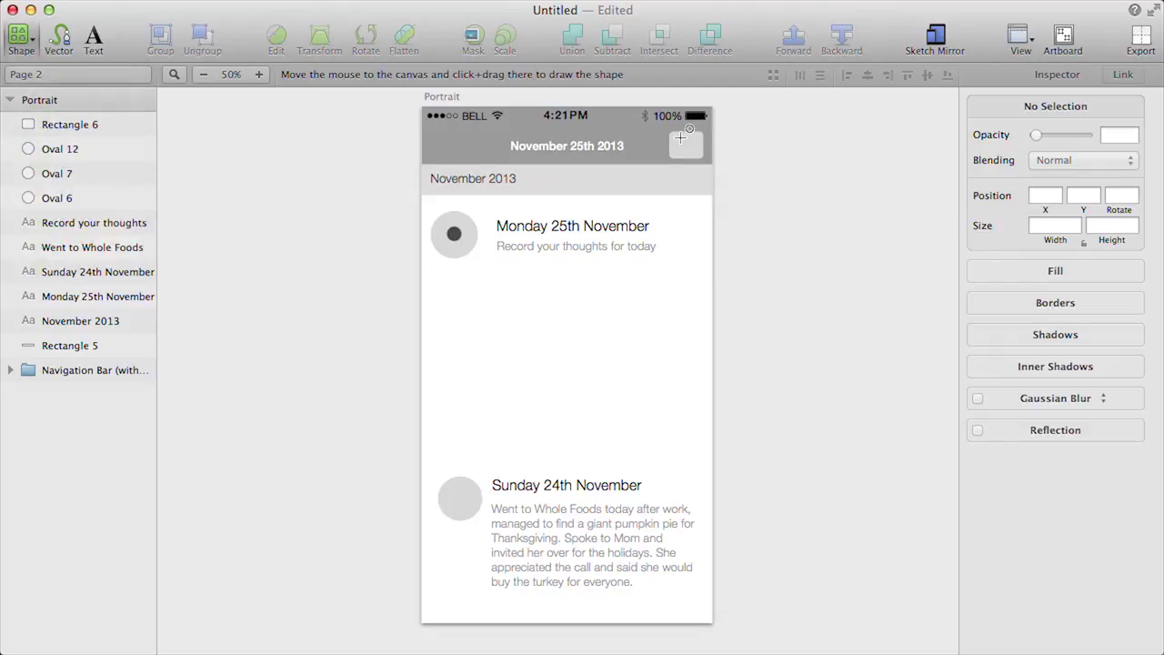
left_click_drag(681, 137, 692, 150)
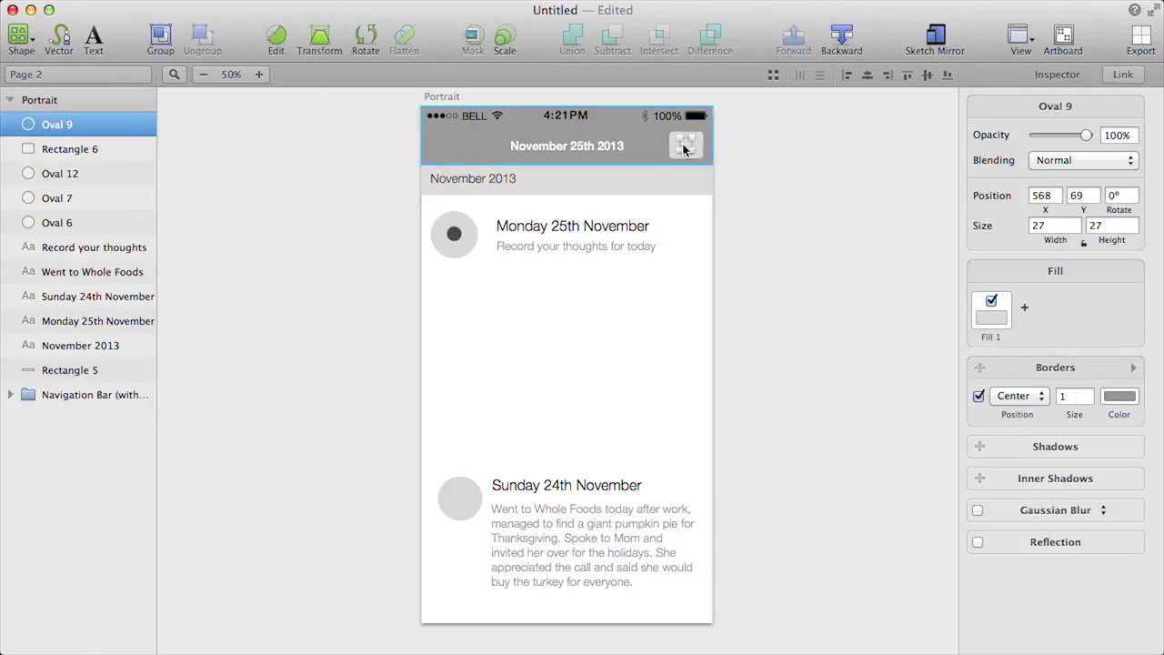
left_click(991, 314)
left_click(1012, 486)
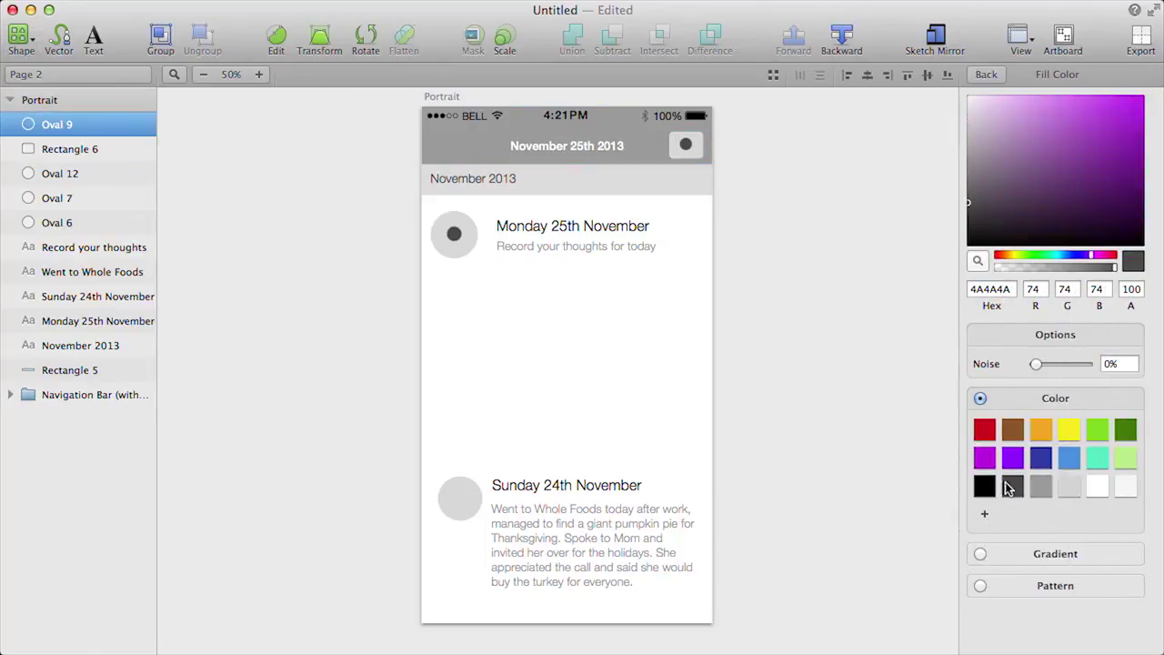
left_click(682, 146)
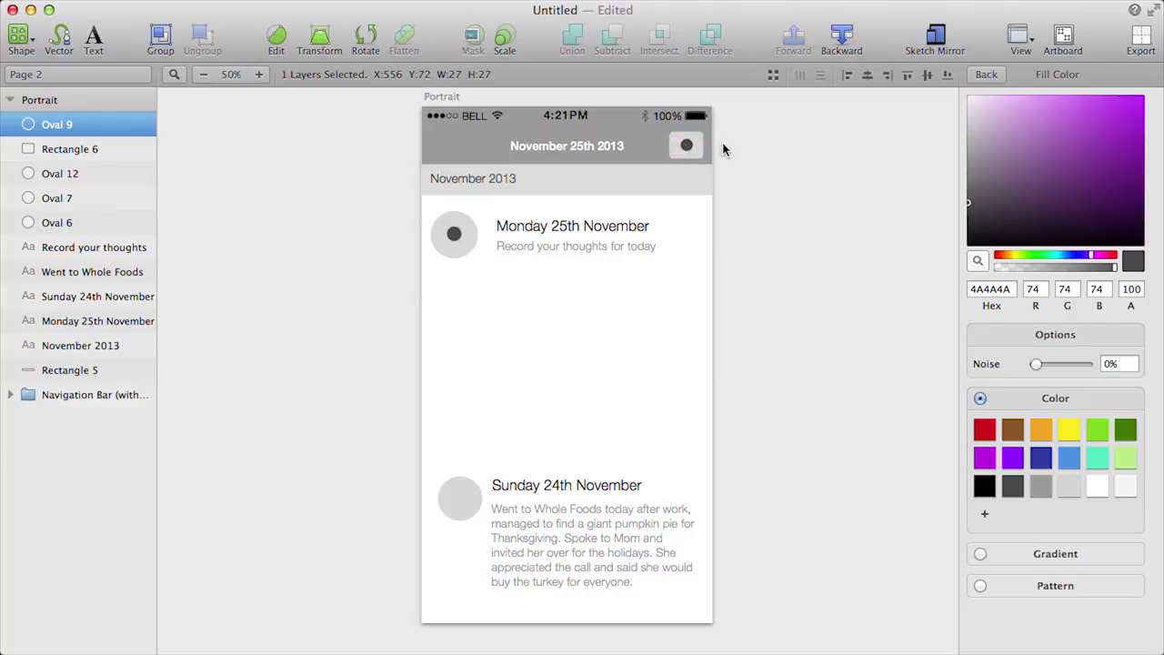
left_click(764, 200)
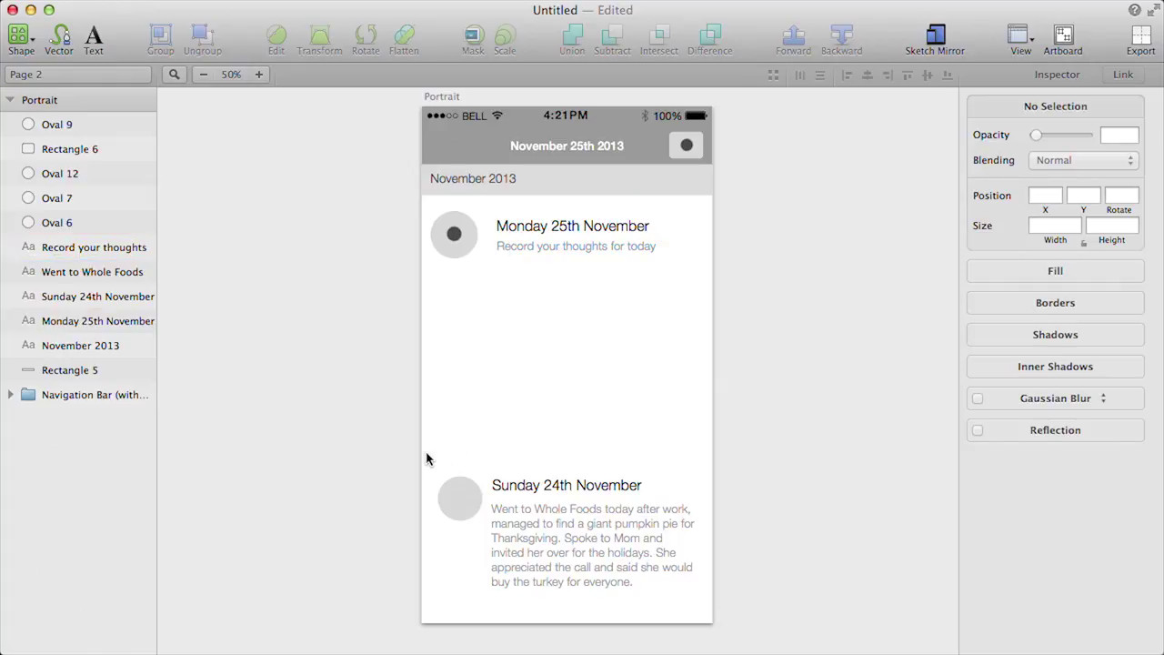
- Draw a thin horizontal divider line under the Monday entry
left_click(24, 37)
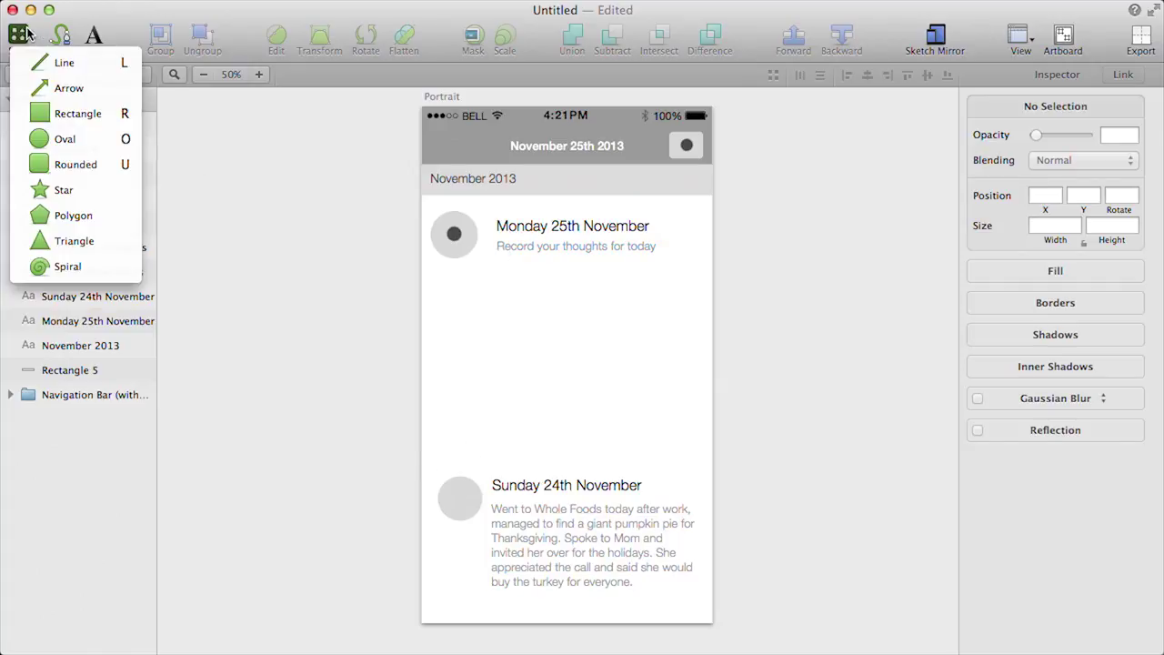
left_click(45, 57)
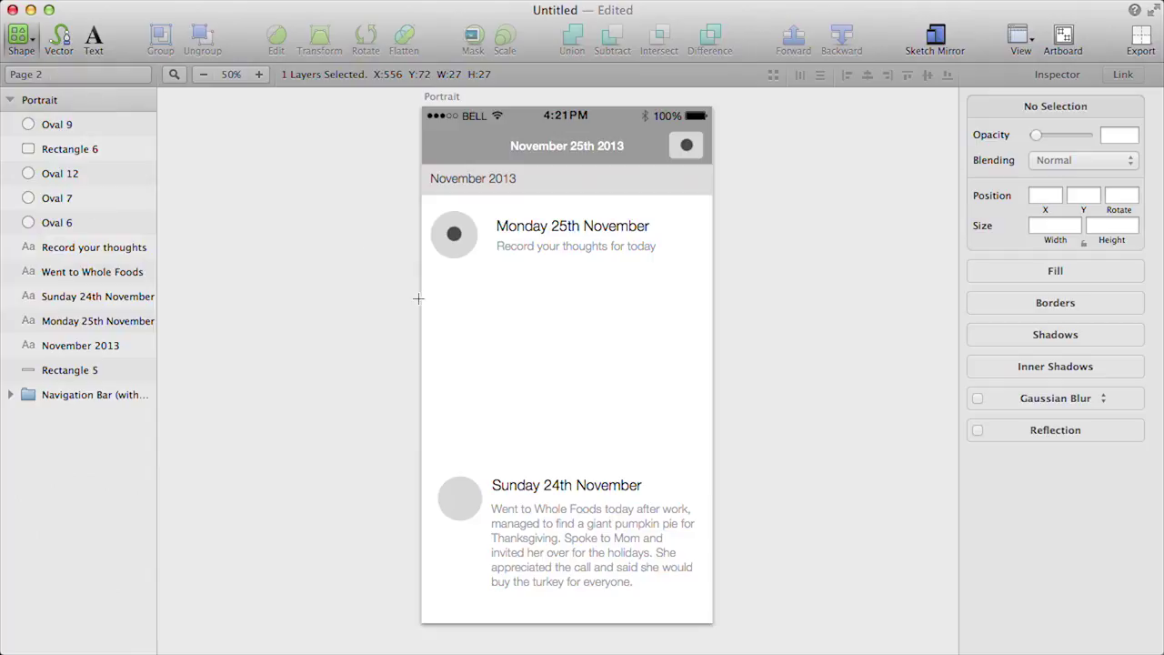
left_click_drag(420, 281, 709, 292)
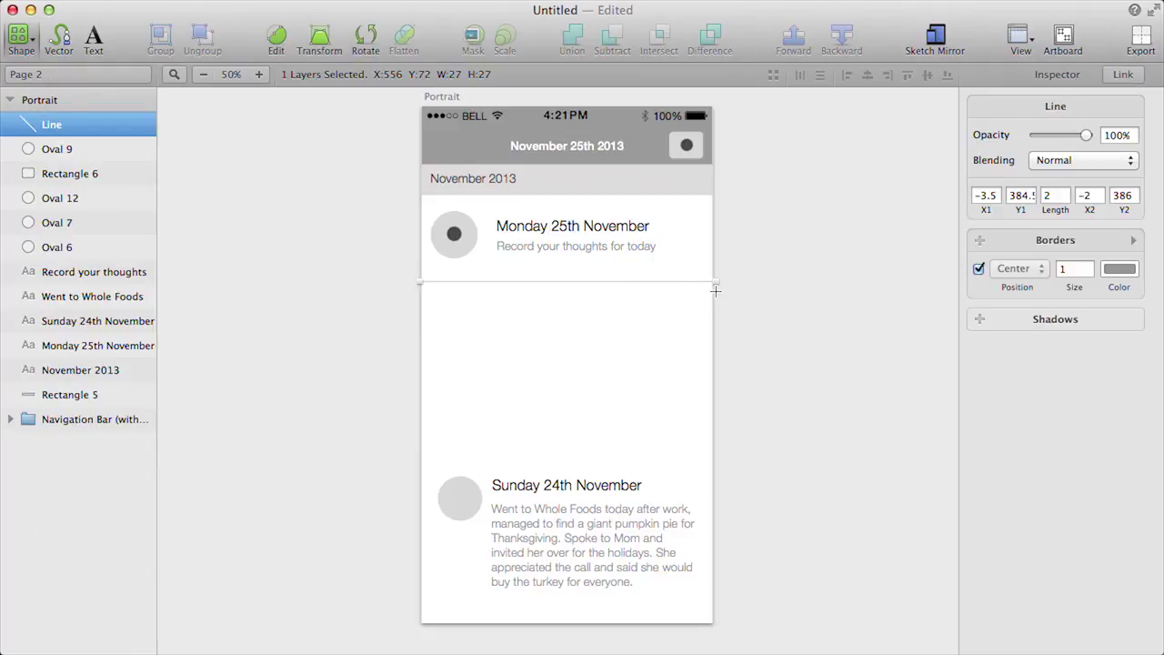
left_click(684, 318)
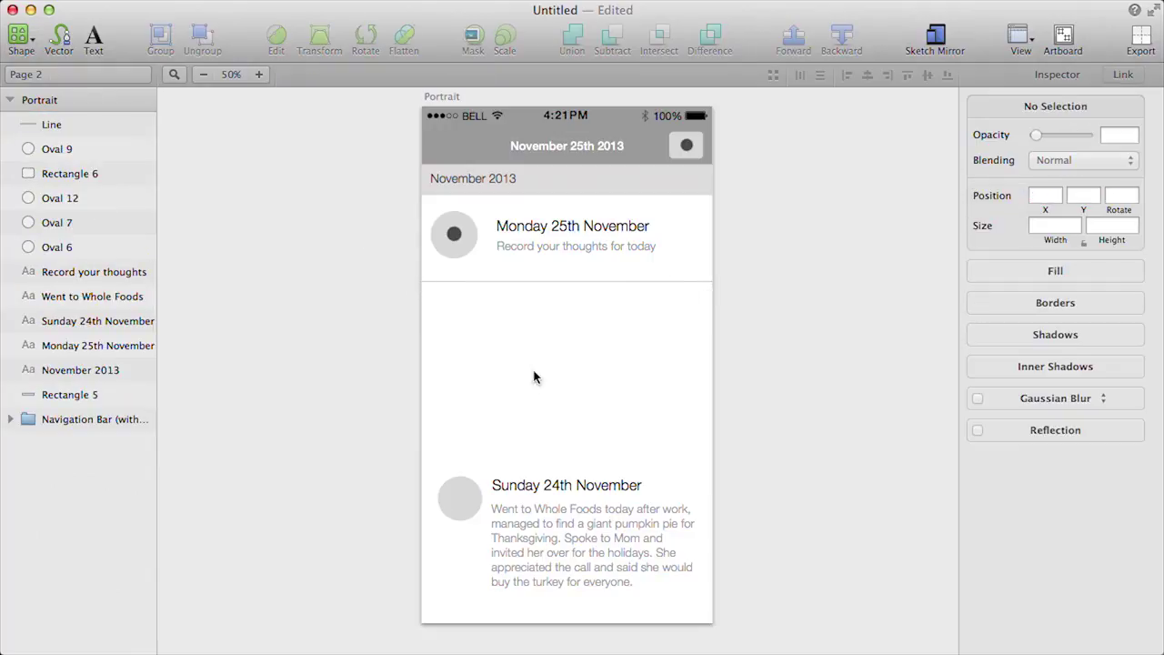
- Move the Sunday entry's circle and texts up to sit just beneath the divider
left_click_drag(413, 446, 608, 501)
left_click(424, 382)
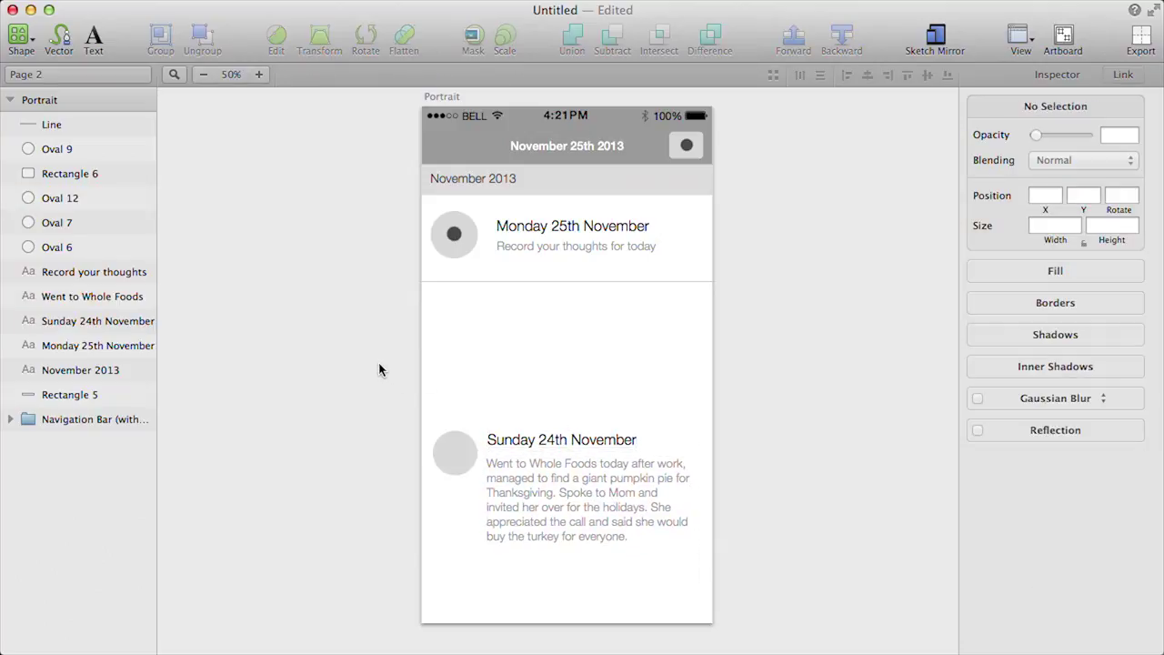
left_click_drag(380, 369, 694, 558)
left_click_drag(467, 460, 466, 322)
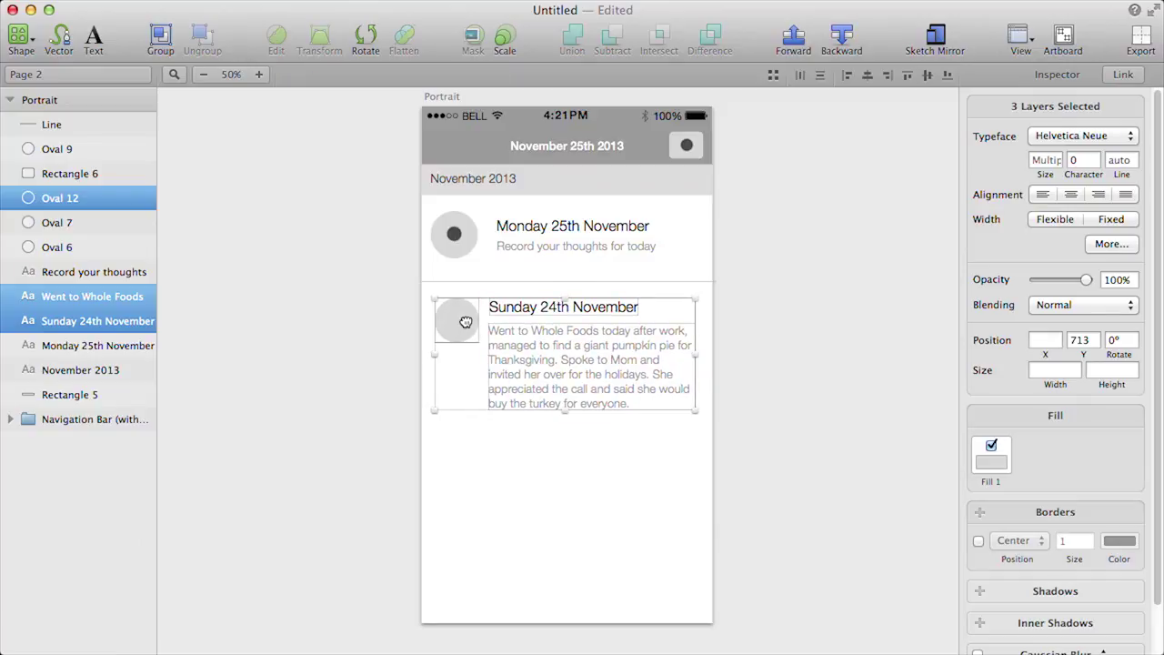
left_click_drag(466, 321, 466, 322)
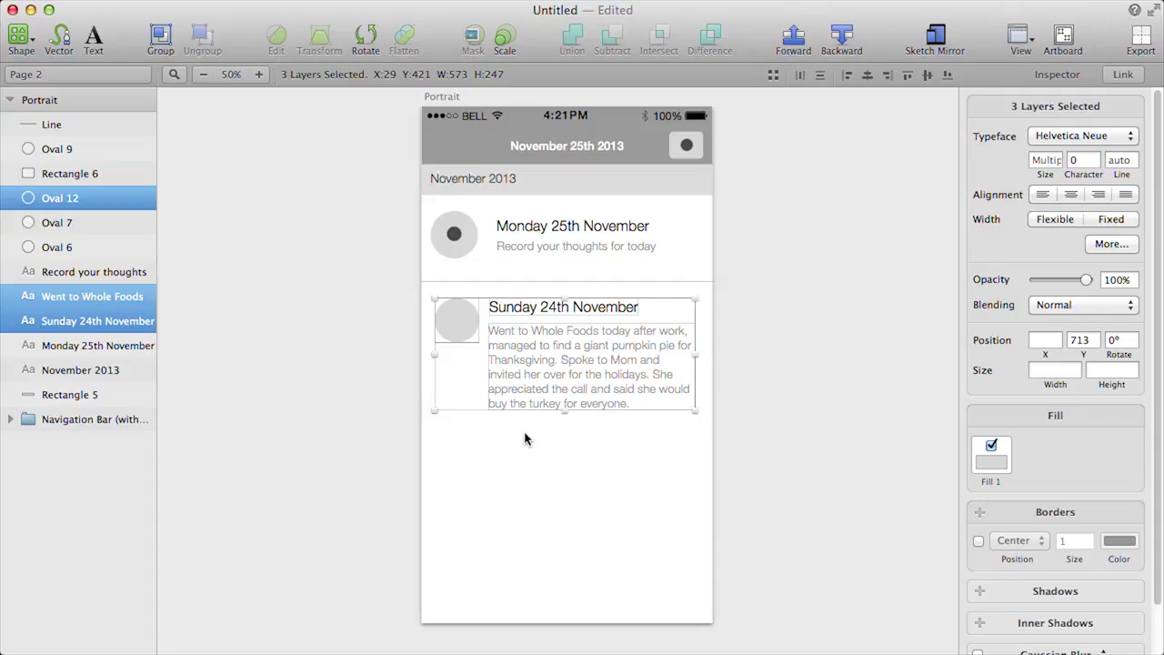
left_click(524, 436)
- Duplicate the divider line and place the copy below the Sunday entry
left_click(455, 283)
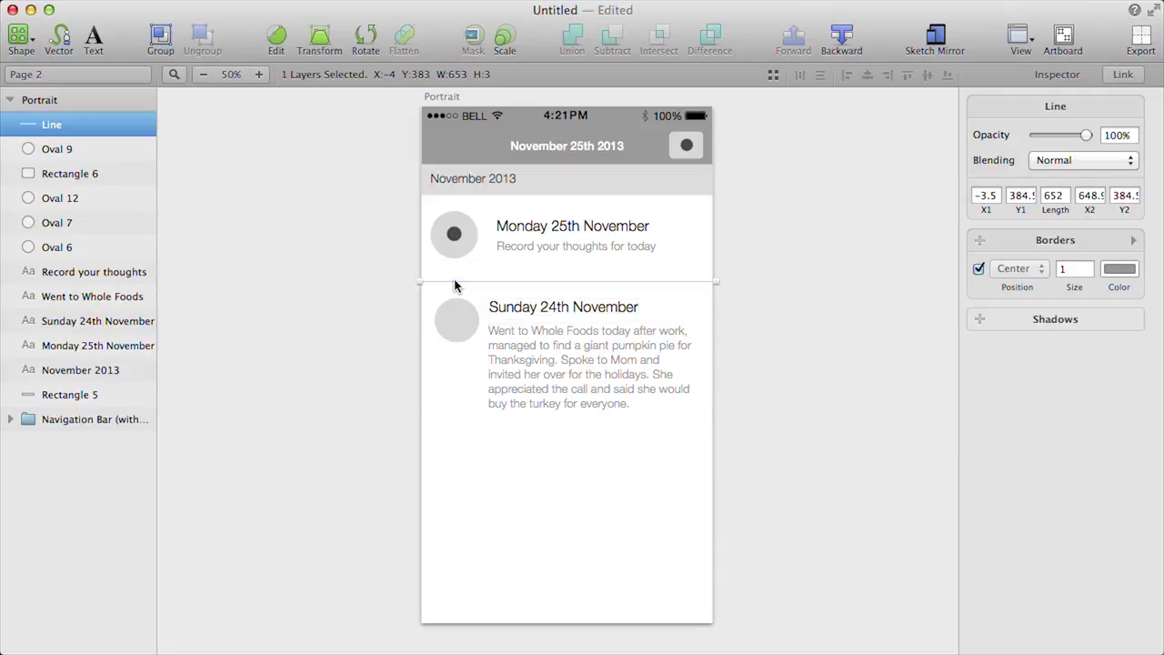
key("super+d")
left_click_drag(455, 284, 459, 437)
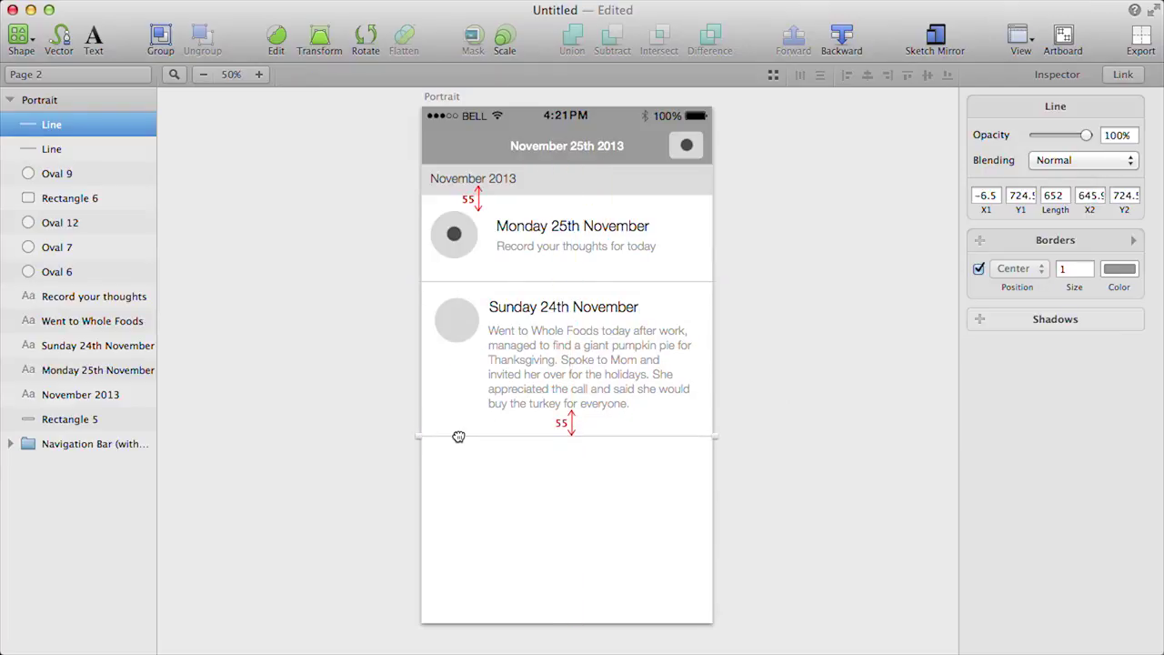
left_click(519, 478)
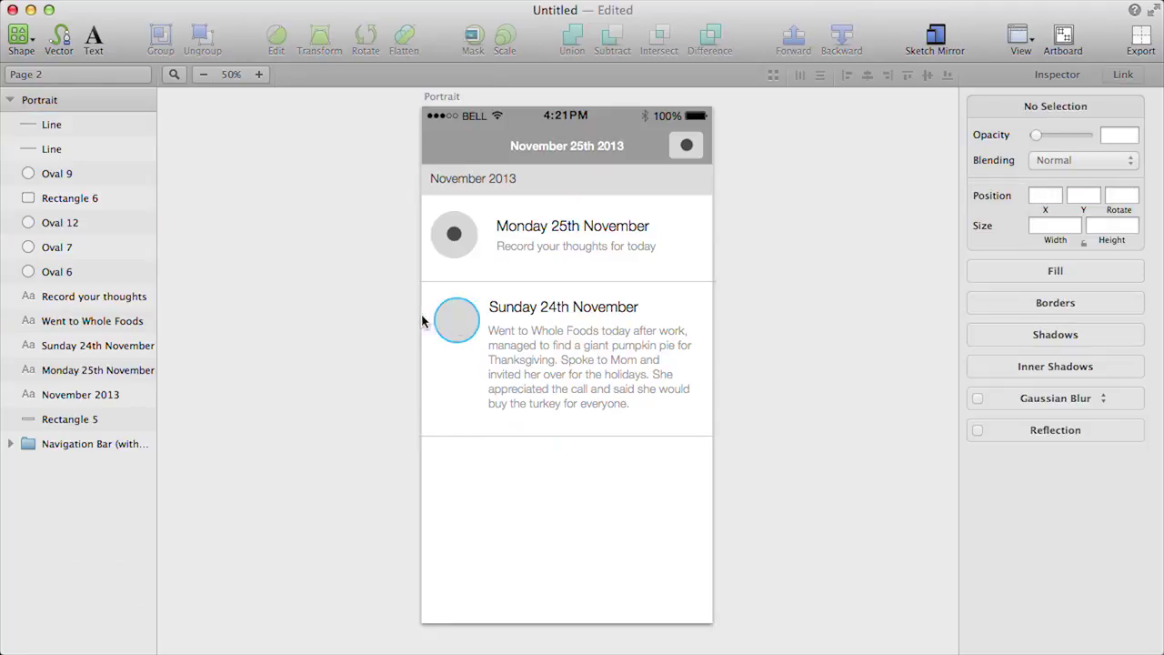
- Repeat the Sunday entry with its divider twice below, forming third and fourth cards
left_click_drag(419, 320, 718, 463)
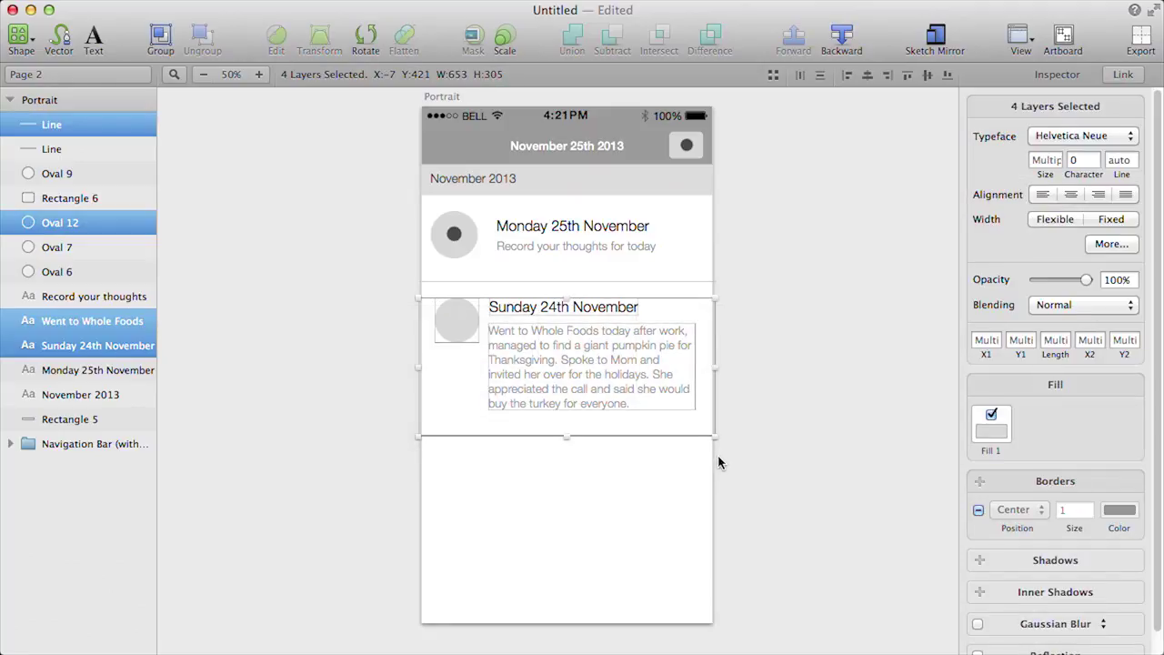
key("super+d")
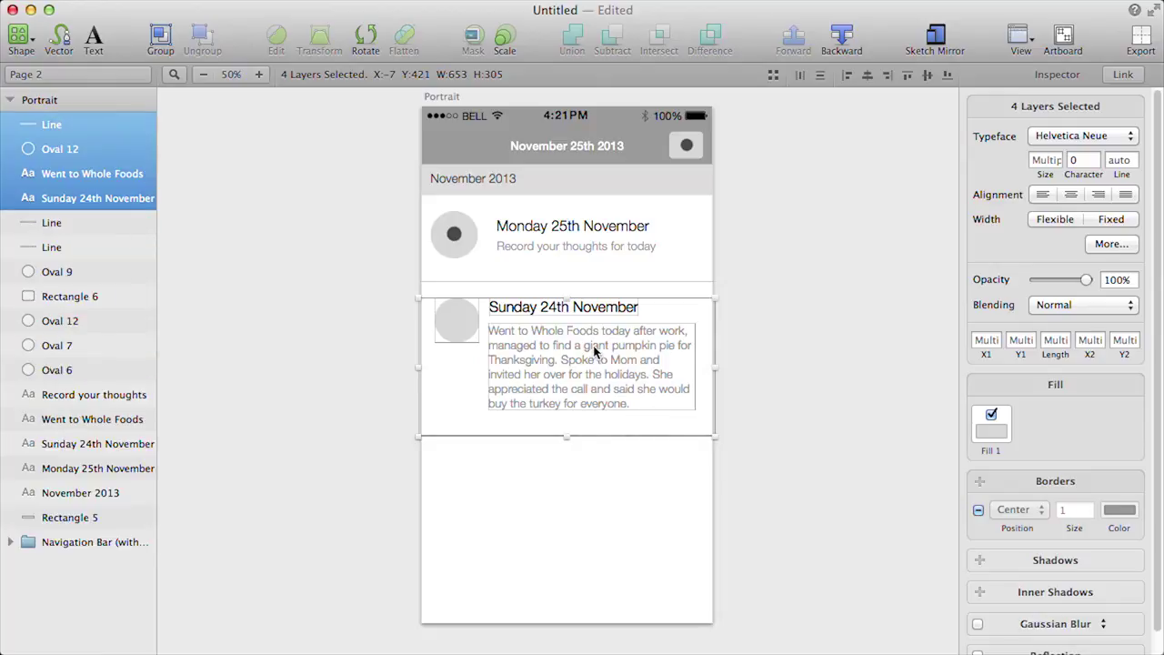
left_click_drag(592, 340, 592, 496)
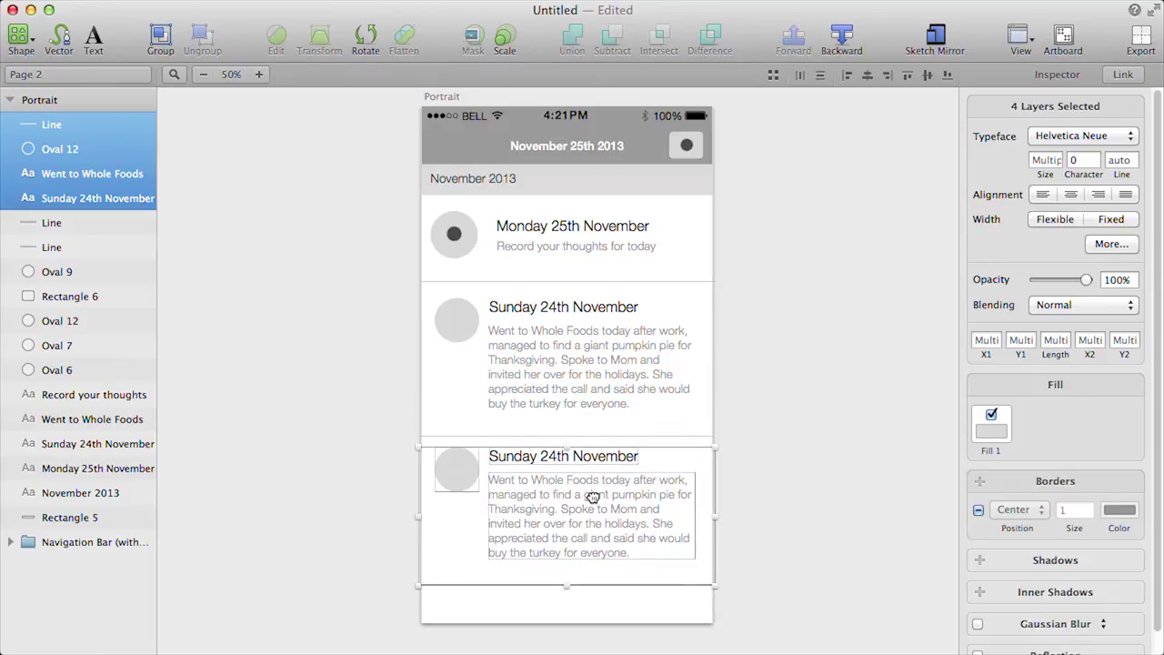
key("Down")
key("Down")
key("Up")
key("Up")
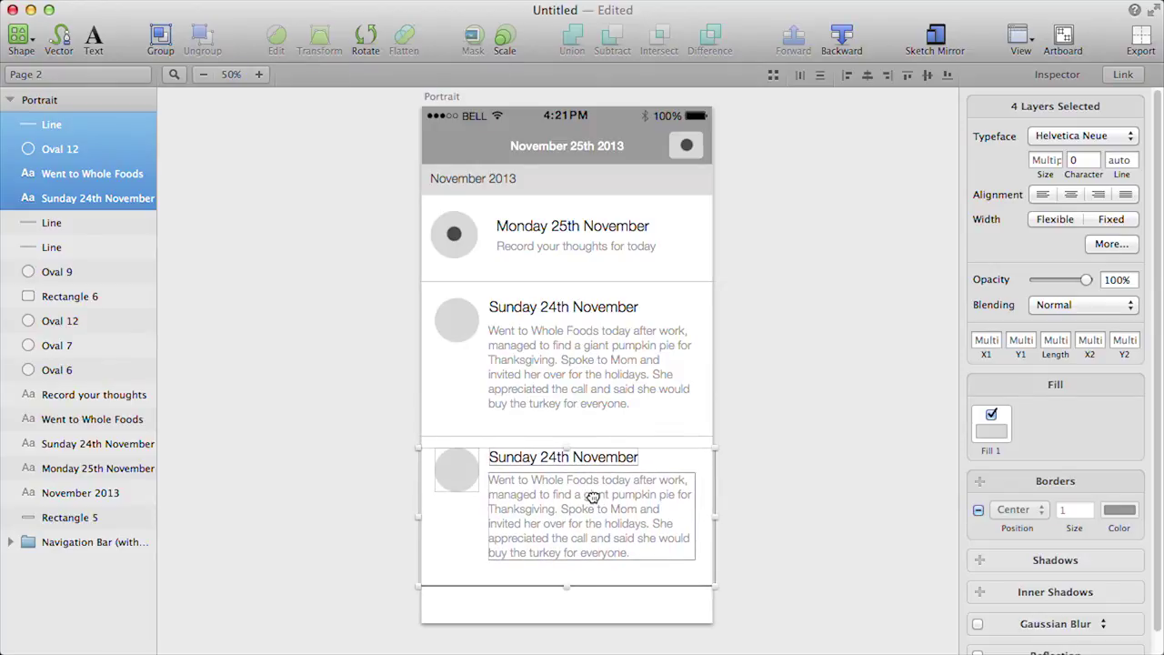
left_click_drag(592, 497, 593, 491)
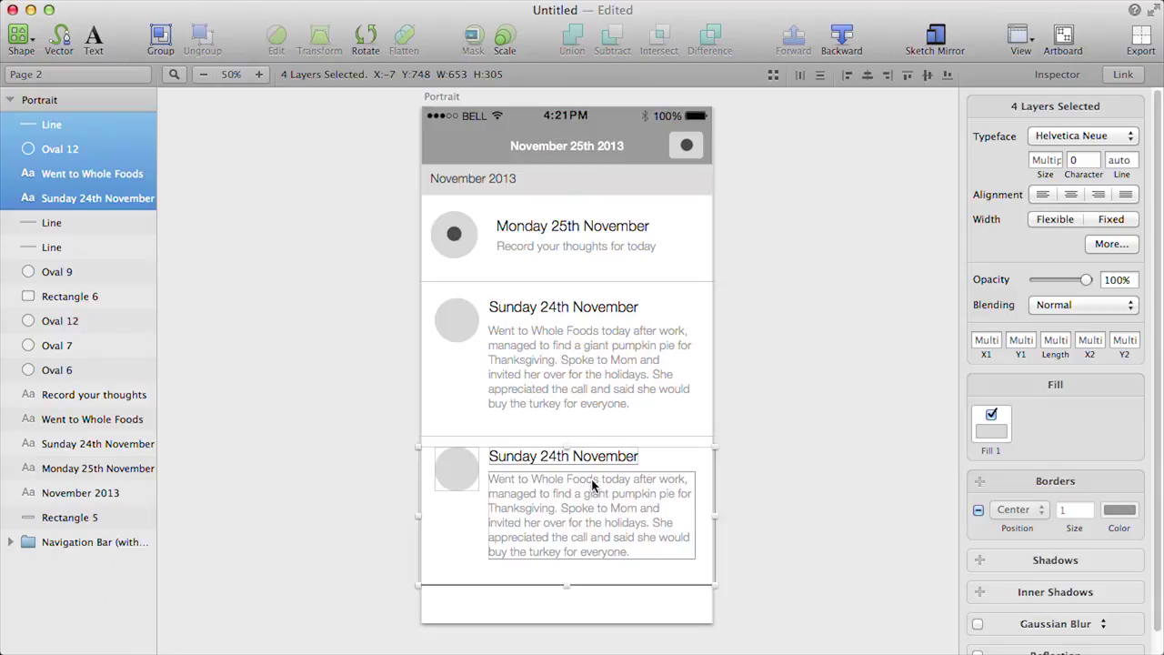
key("super+d")
left_click_drag(461, 470, 463, 608)
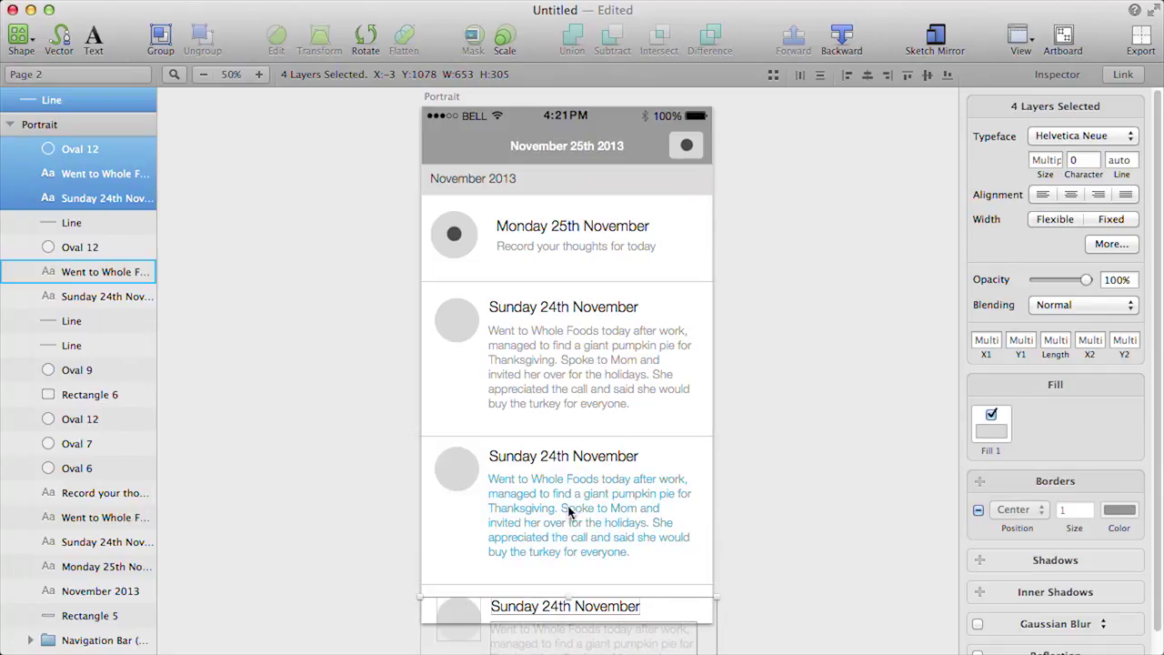
left_click(741, 486)
left_click(614, 455)
double_click(615, 456)
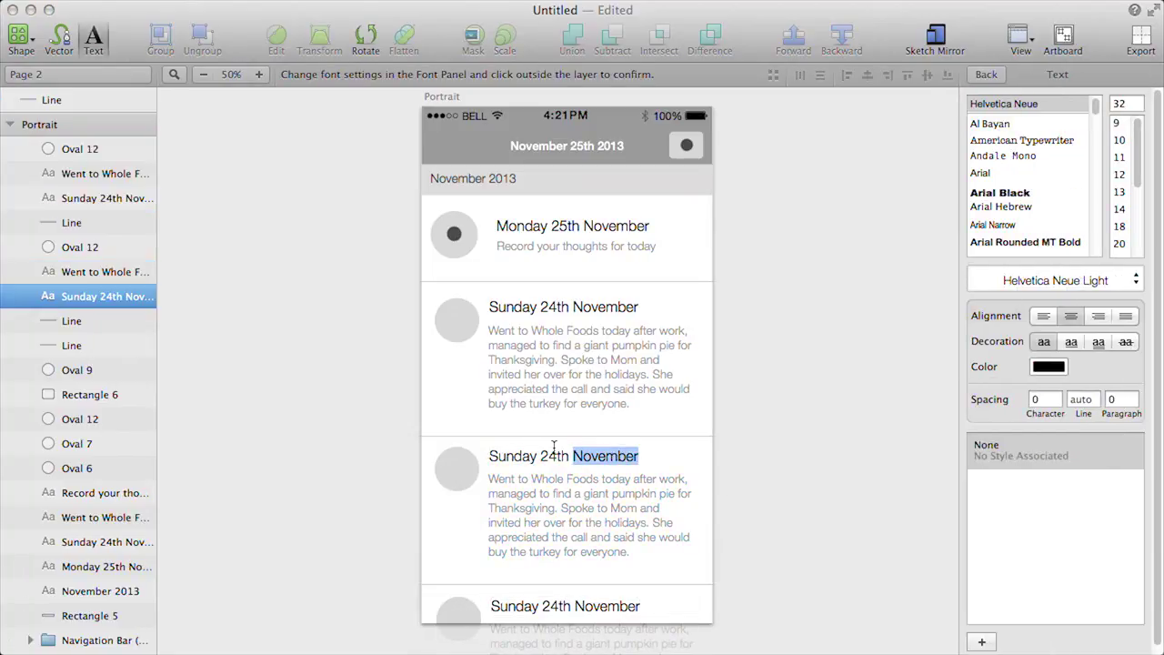
left_click_drag(540, 455, 643, 459)
left_click(744, 419)
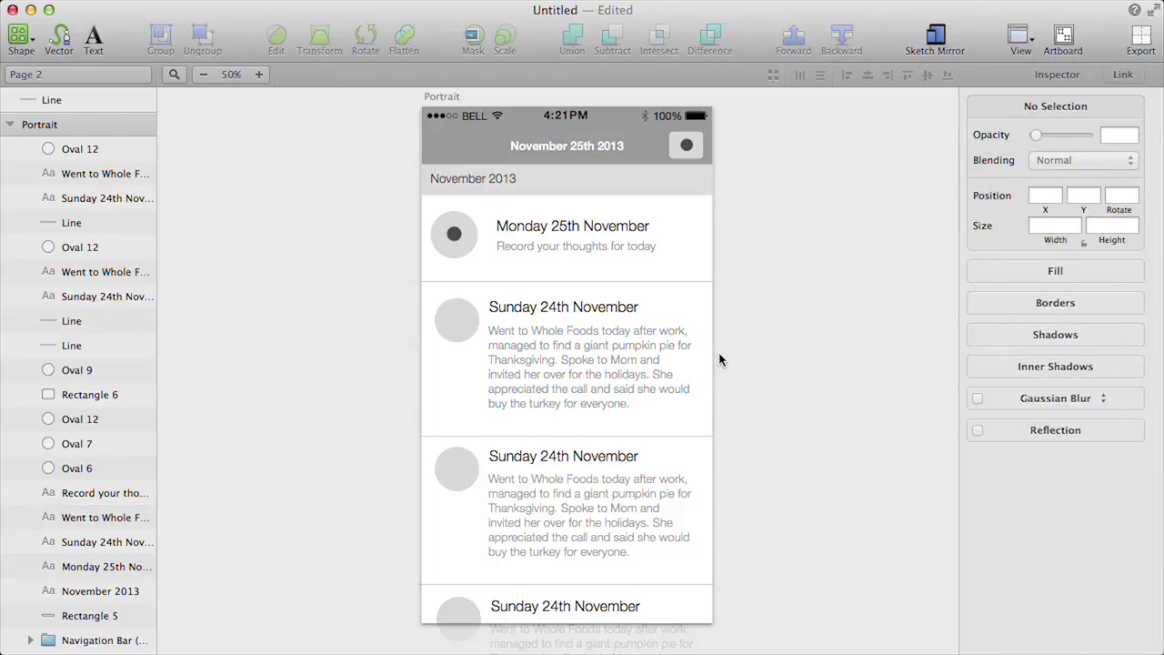
scroll(718, 386, "down", 3)
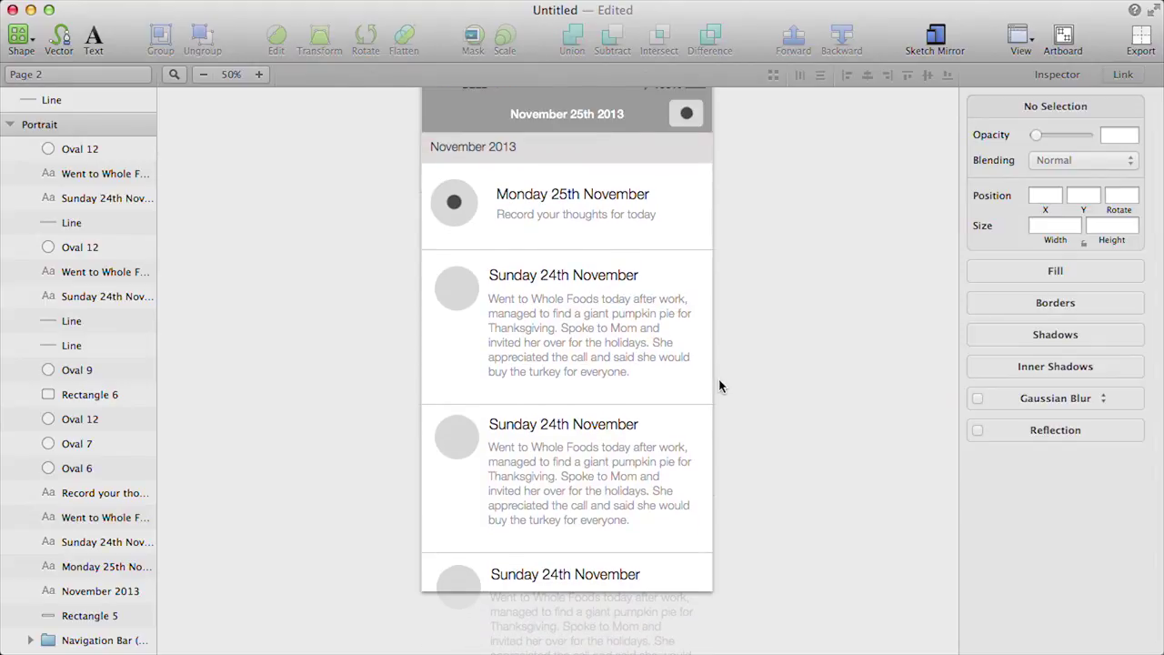
scroll(718, 386, "up", 3)
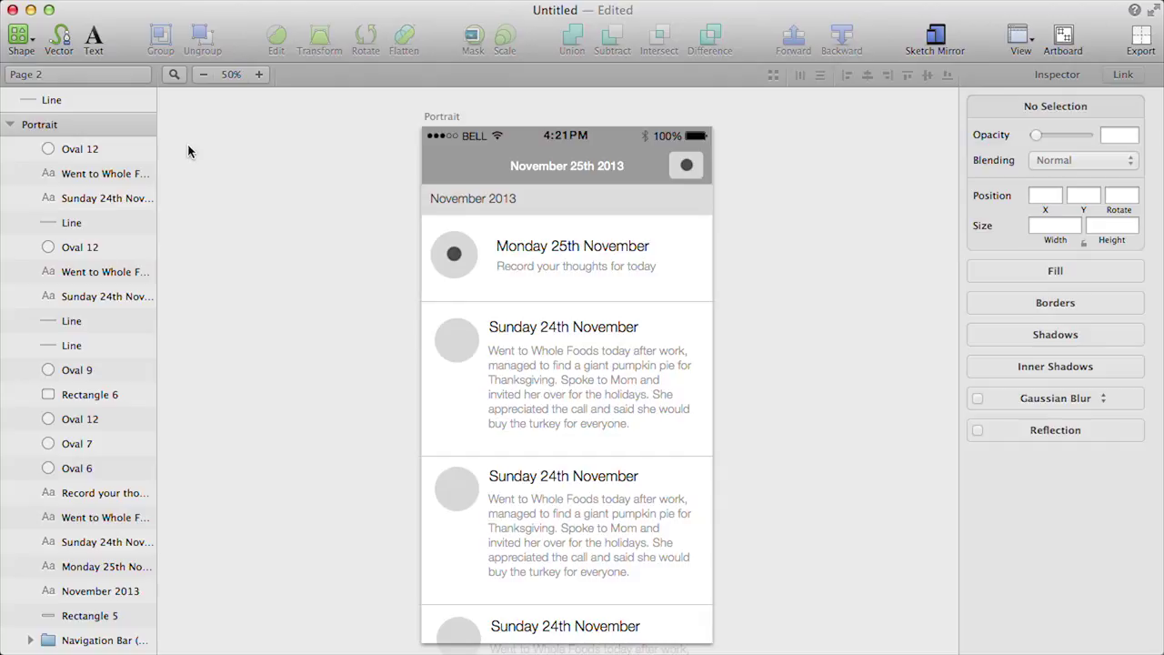
left_click(127, 76)
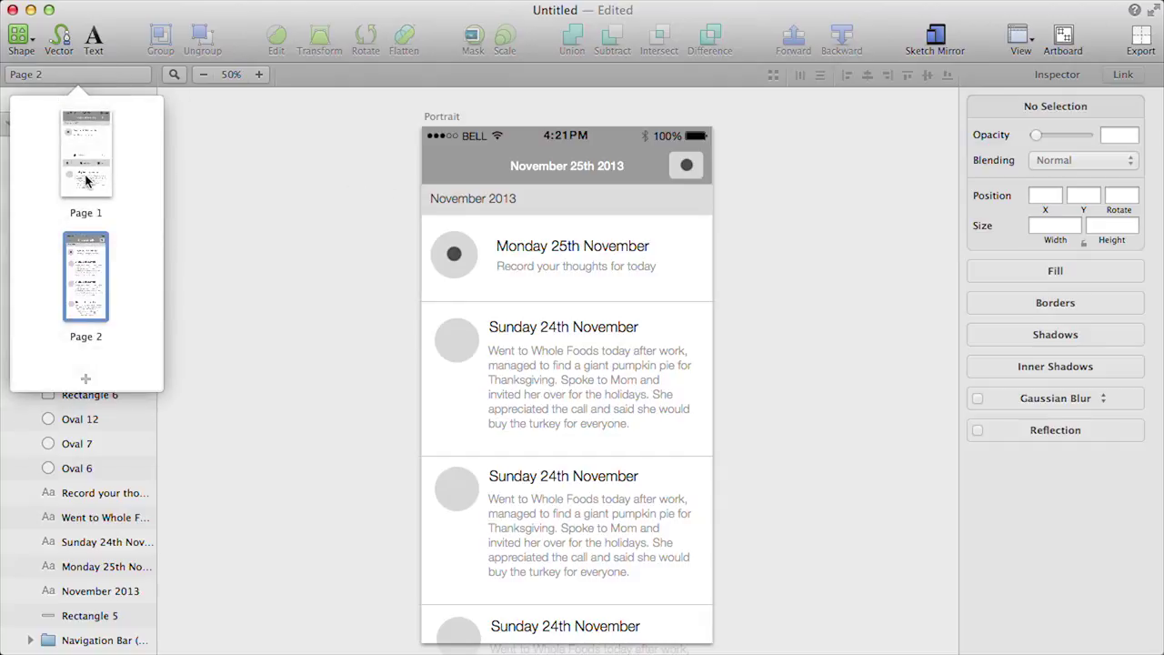
left_click(86, 181)
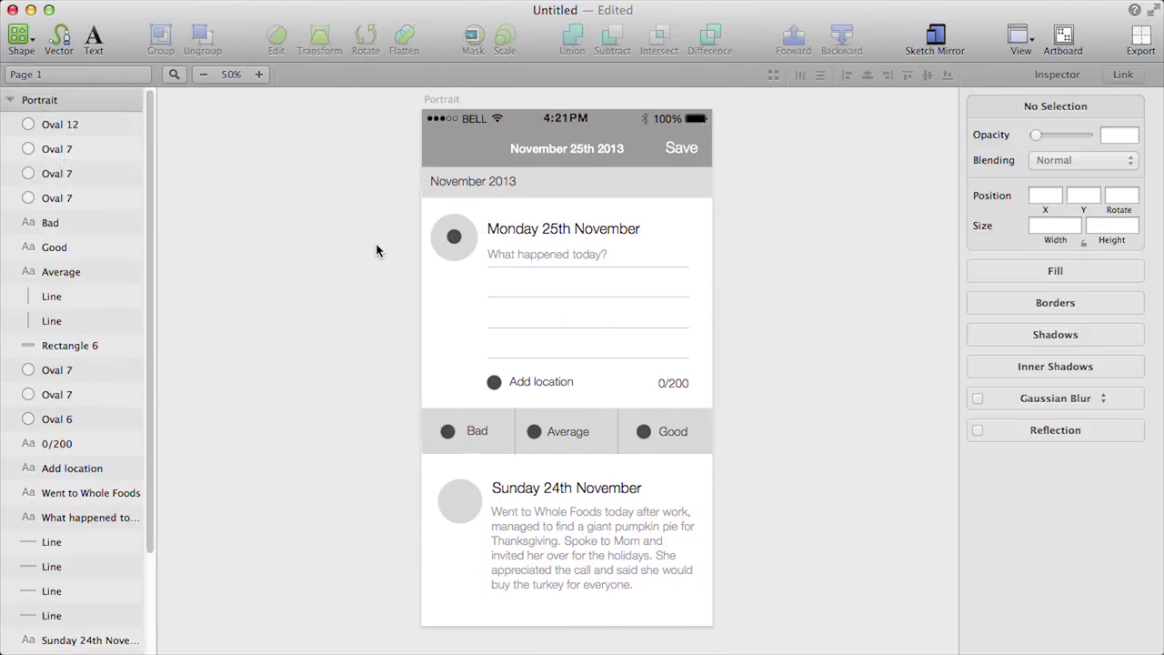
left_click(106, 77)
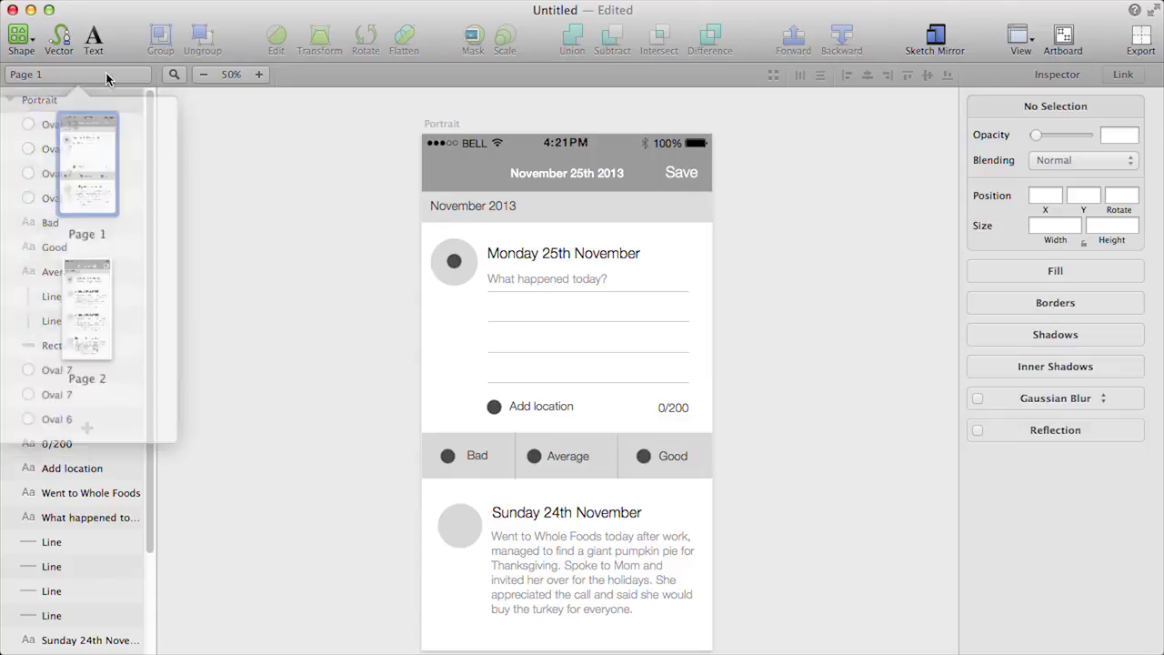
left_click(94, 261)
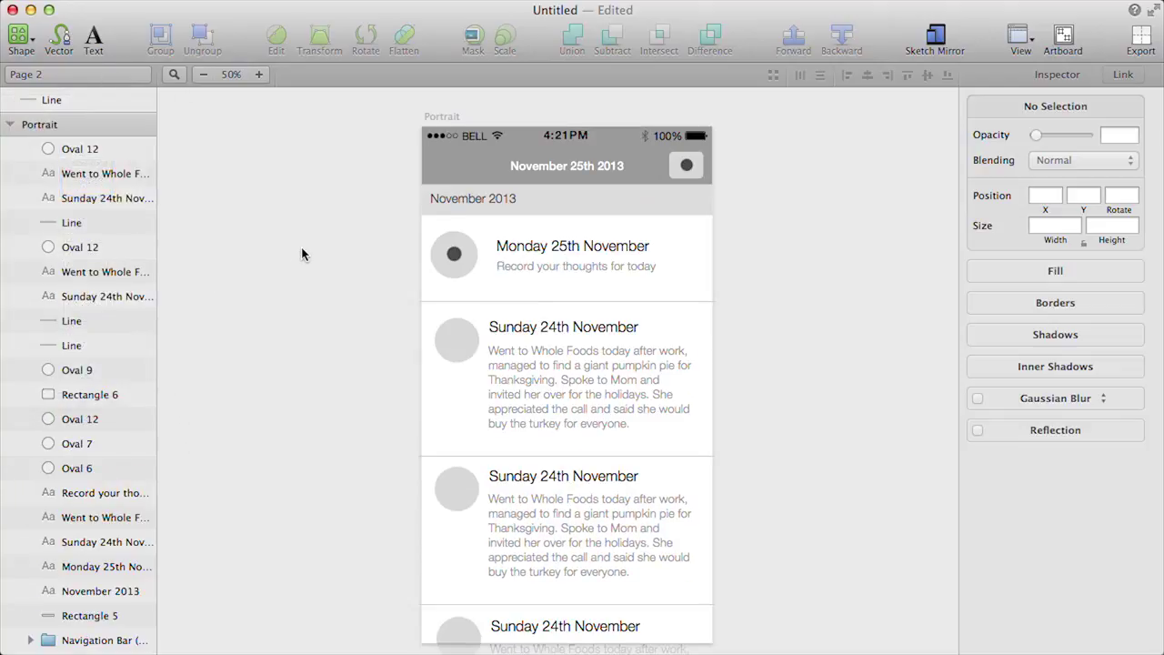